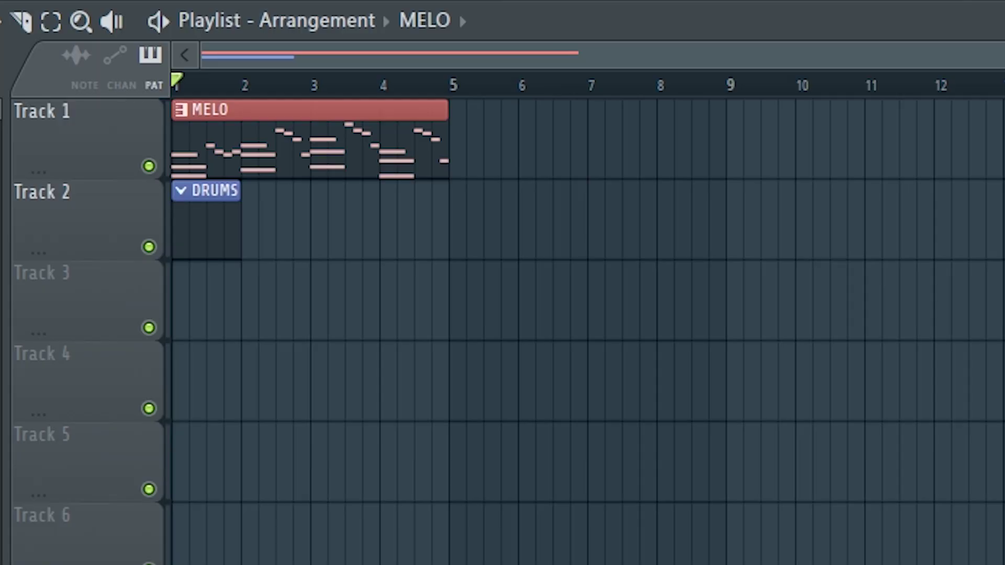
- Listen to the MELO pattern in the playlist and examine its Close Grand notes in the channel rack and piano roll
key(space)
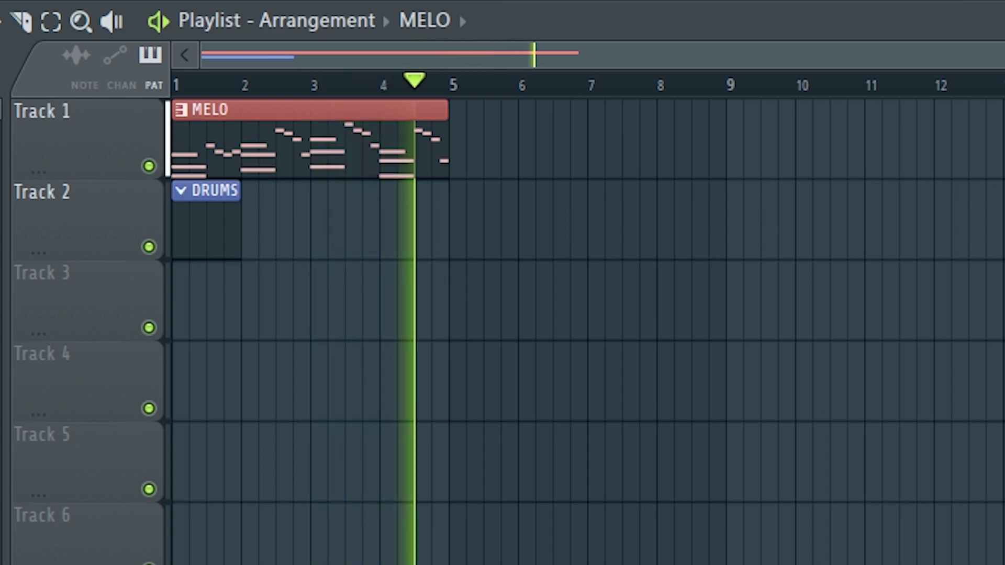
key(space)
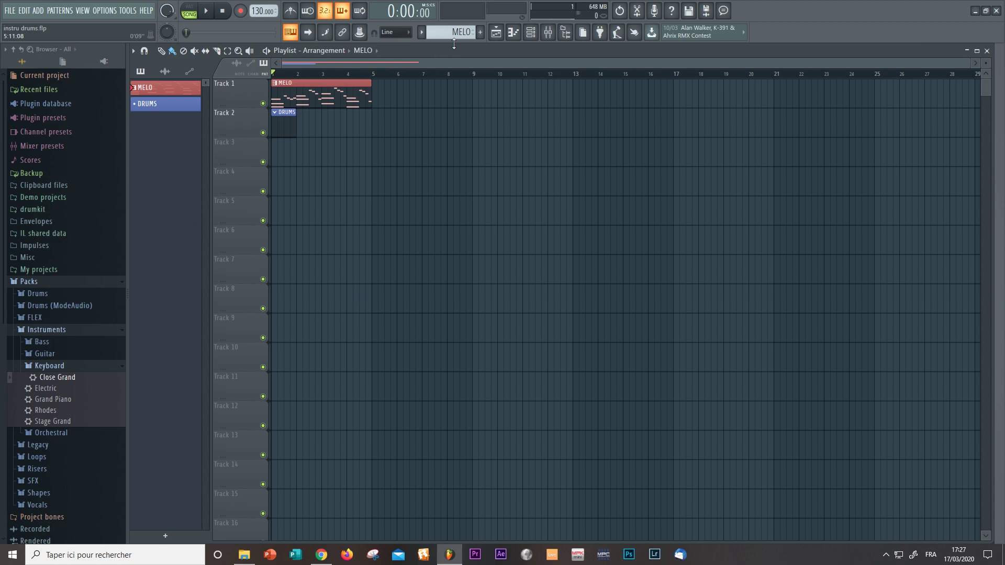
click(530, 32)
click(289, 133)
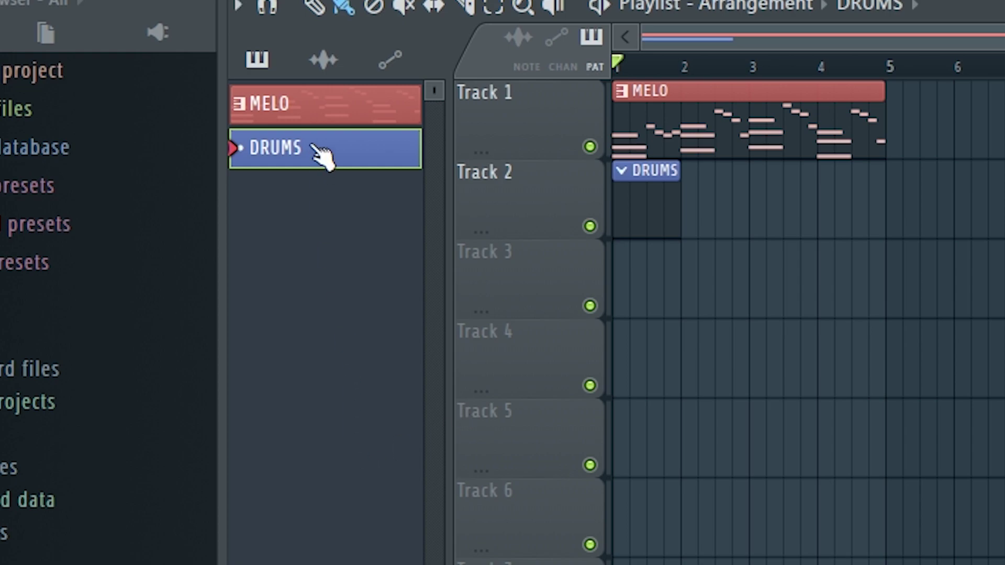
click(309, 115)
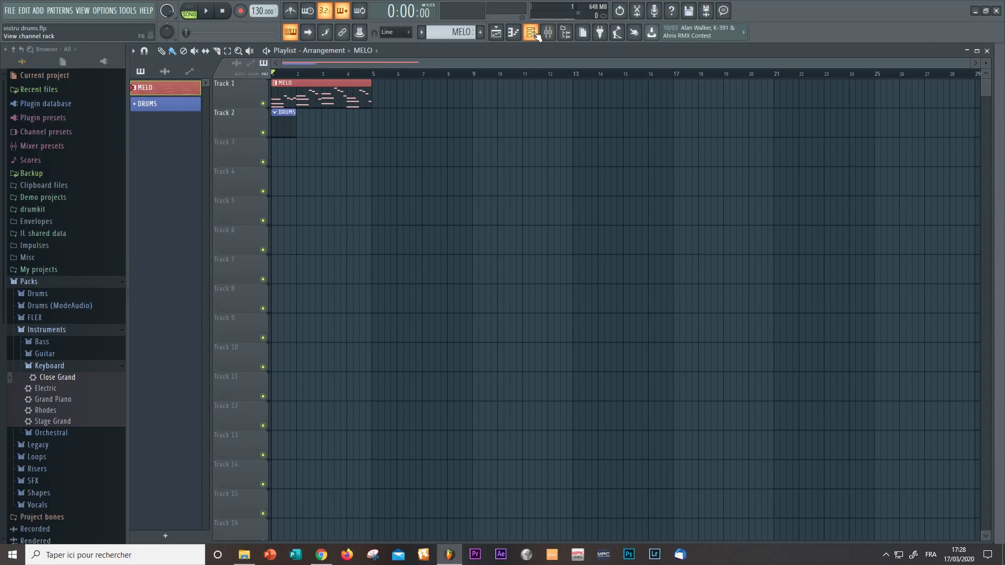
key(F6)
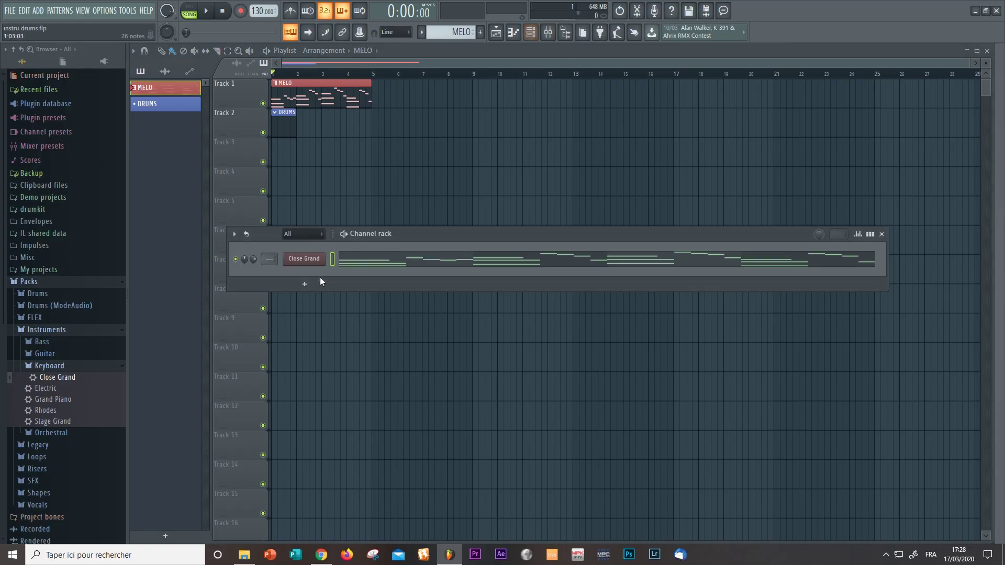
click(369, 262)
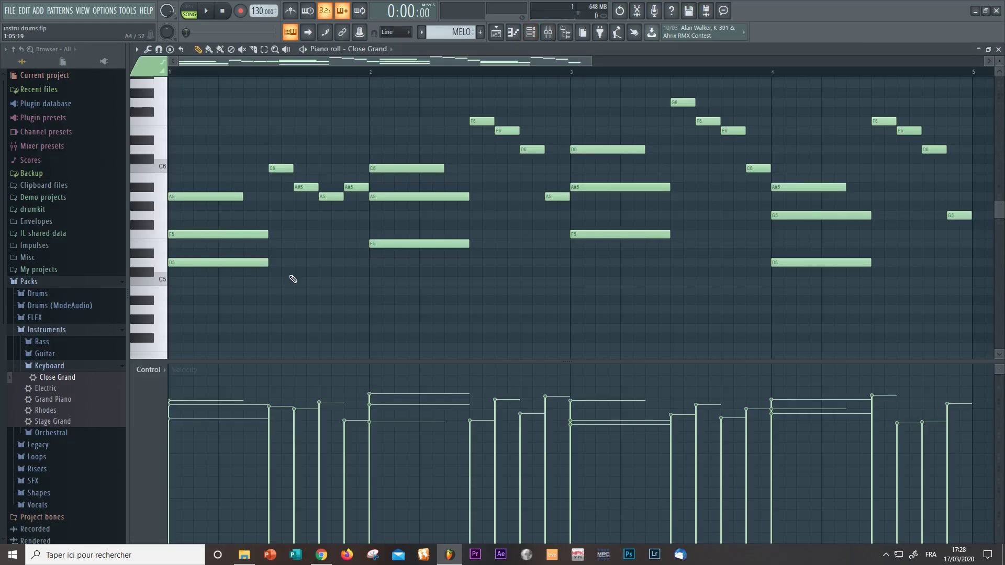
click(999, 49)
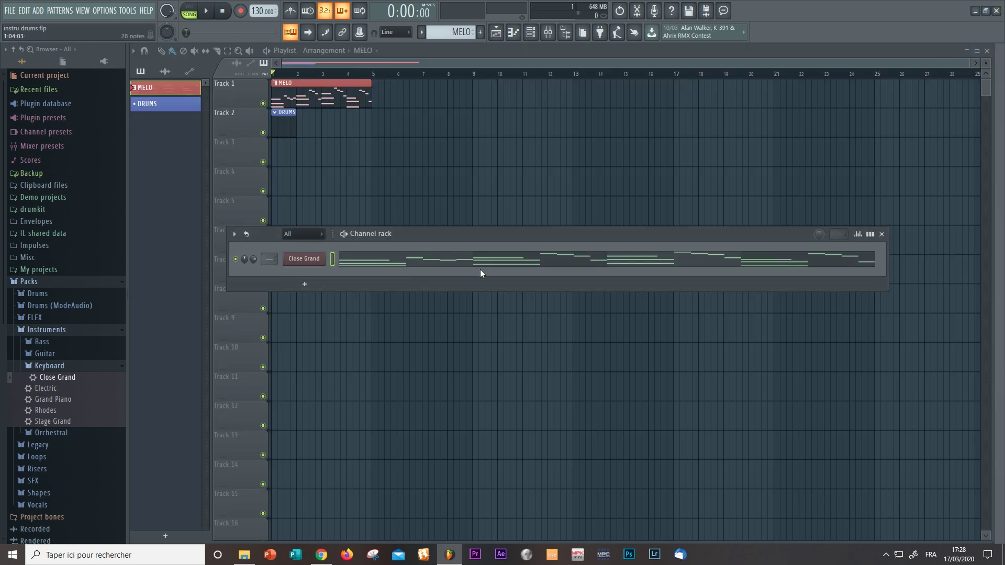
click(883, 238)
- Try to split the MELO pattern by channel
click(167, 106)
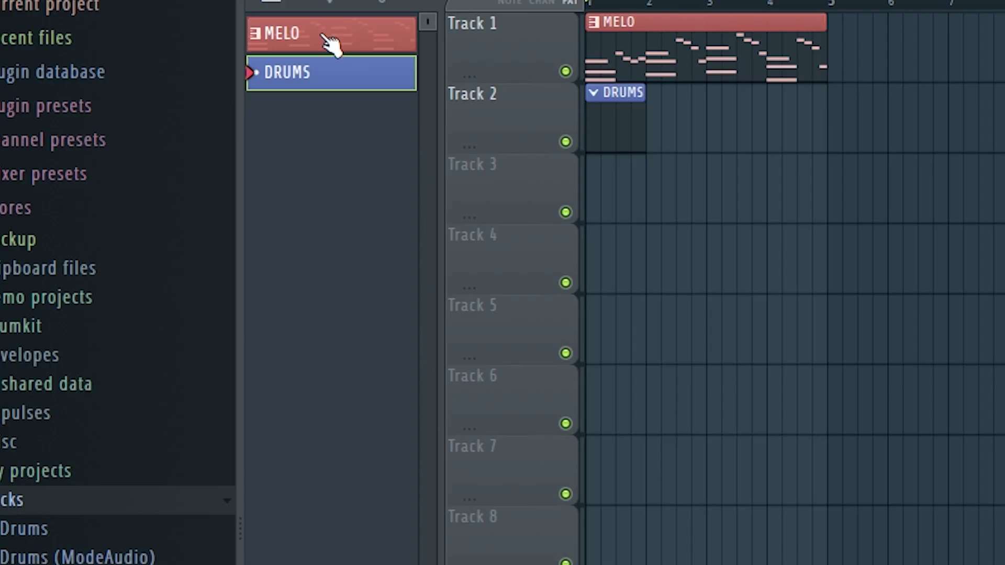
right_click(320, 42)
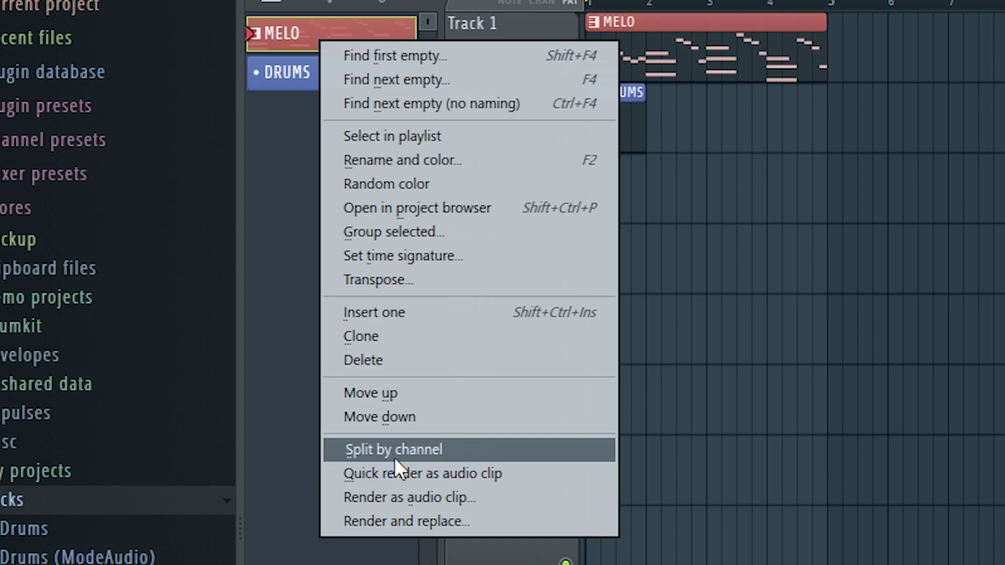
click(430, 456)
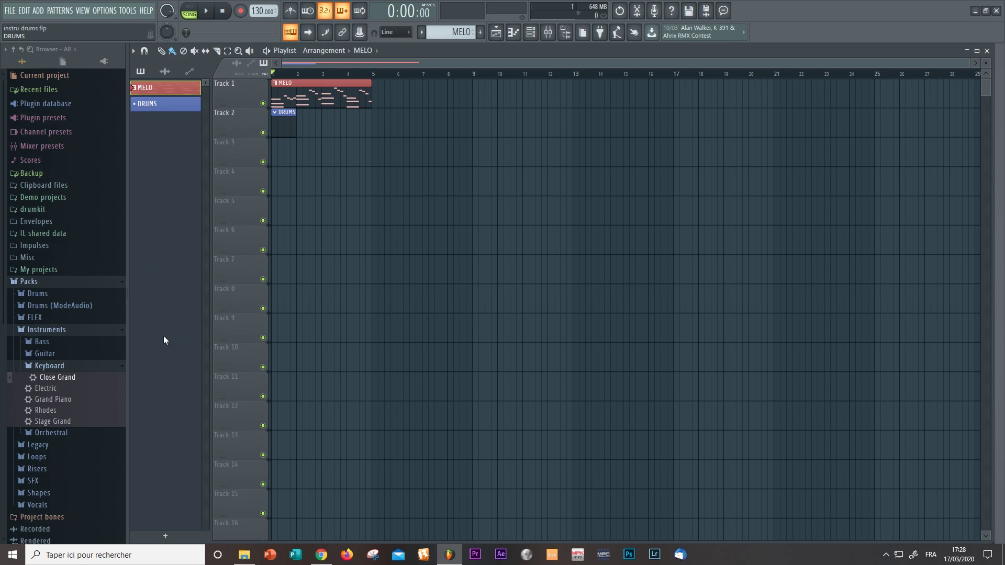
- Show the DRUMS pattern in the channel rack and expand the drumkit's Claps folder in the browser
click(176, 103)
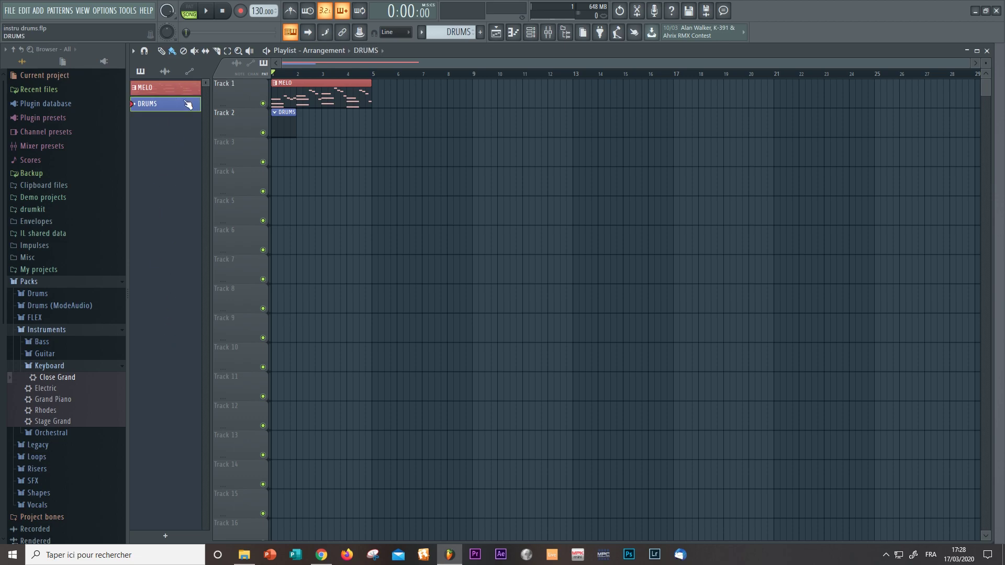
click(532, 36)
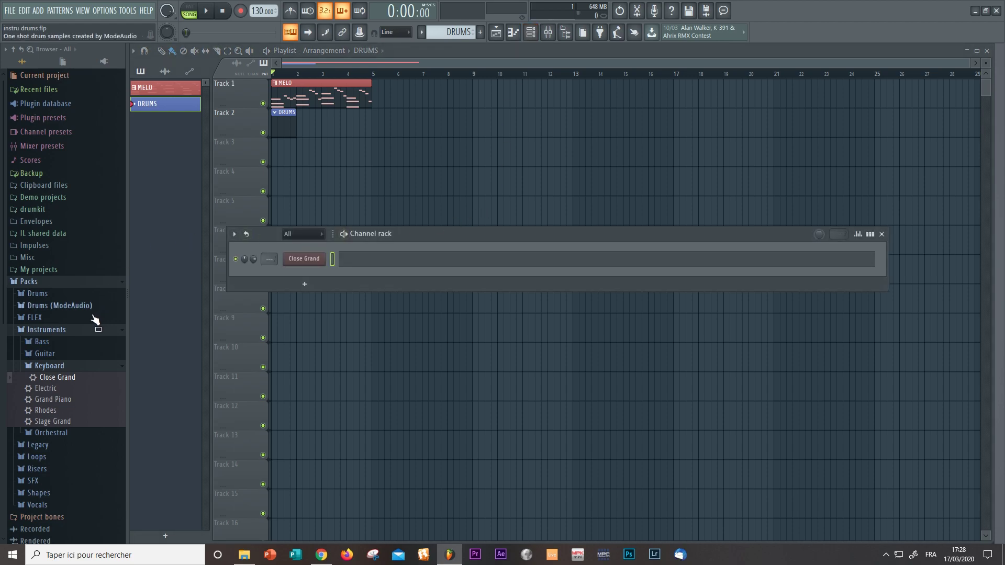
click(48, 209)
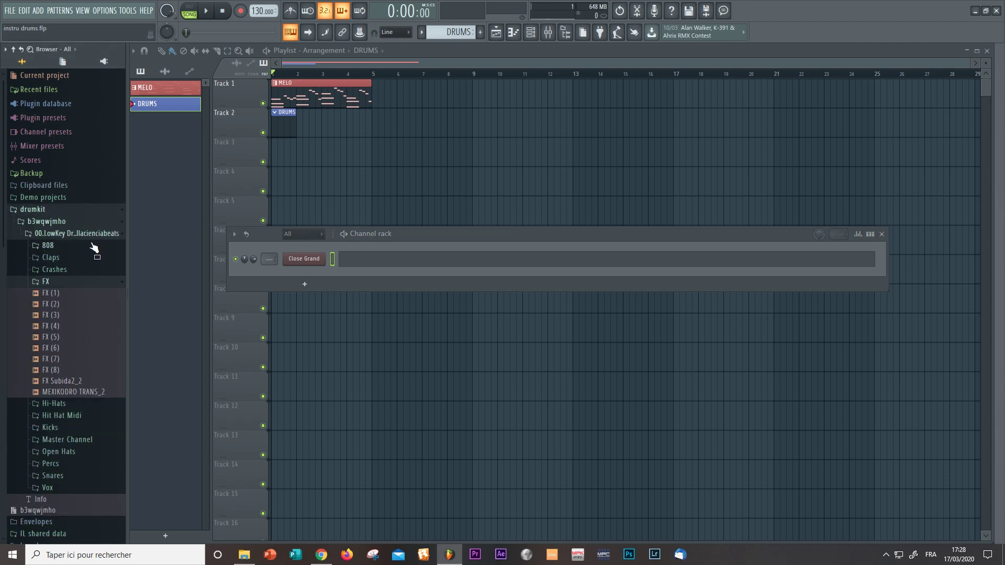
click(78, 283)
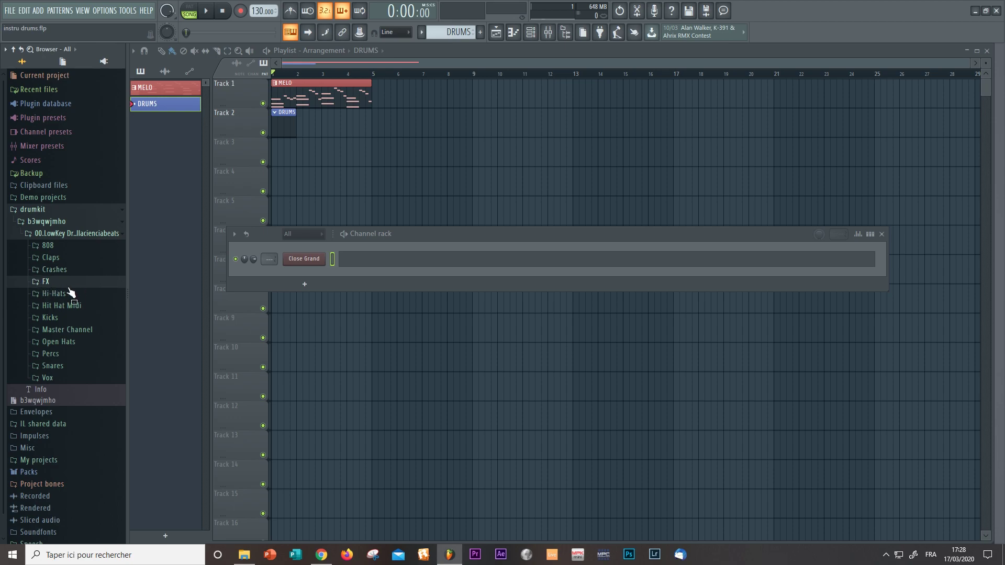
click(60, 259)
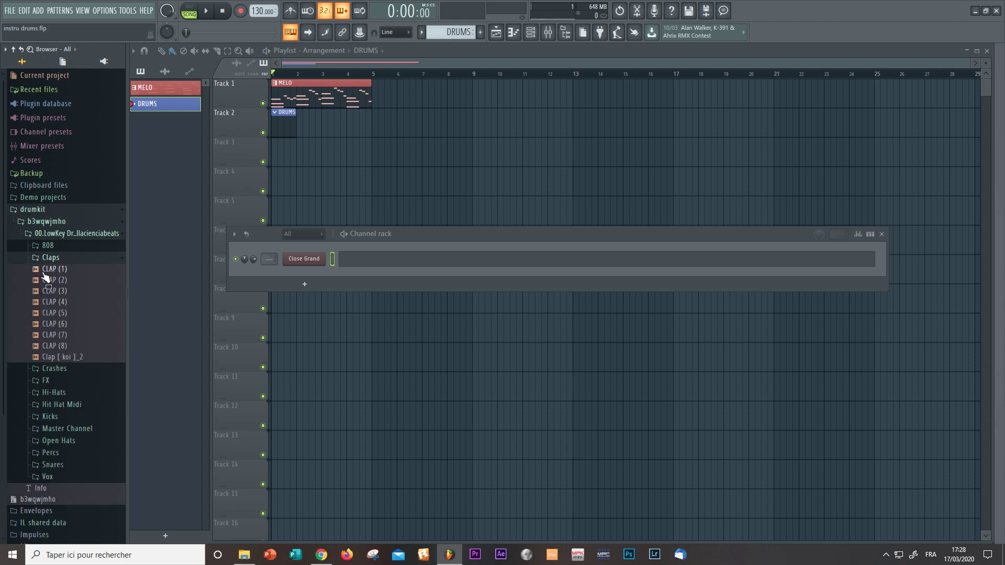
- Audition the CLAP (2) sample and add it as a new channel below Close Grand, collapsing the Claps folder
click(55, 281)
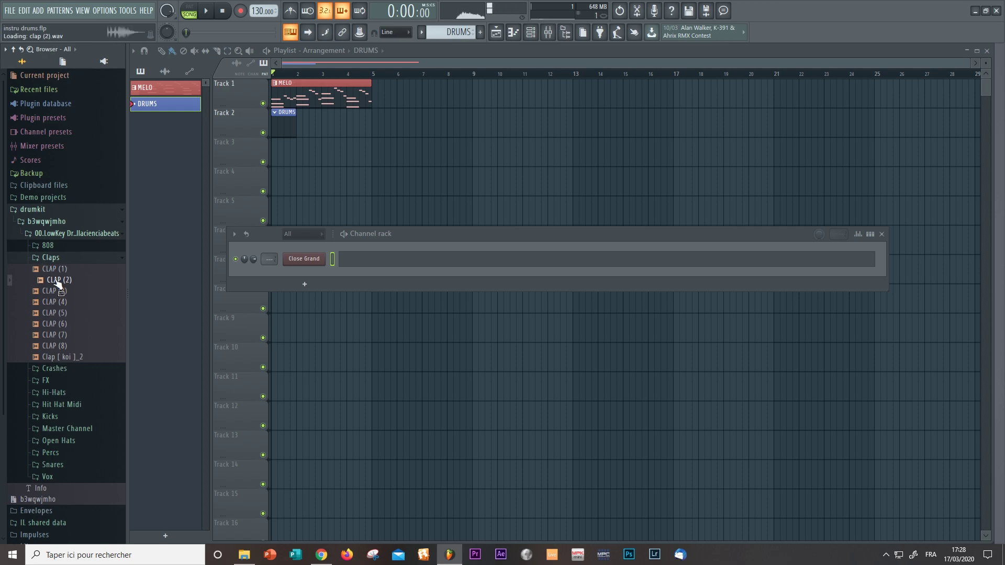
drag(58, 283, 73, 283)
key(space)
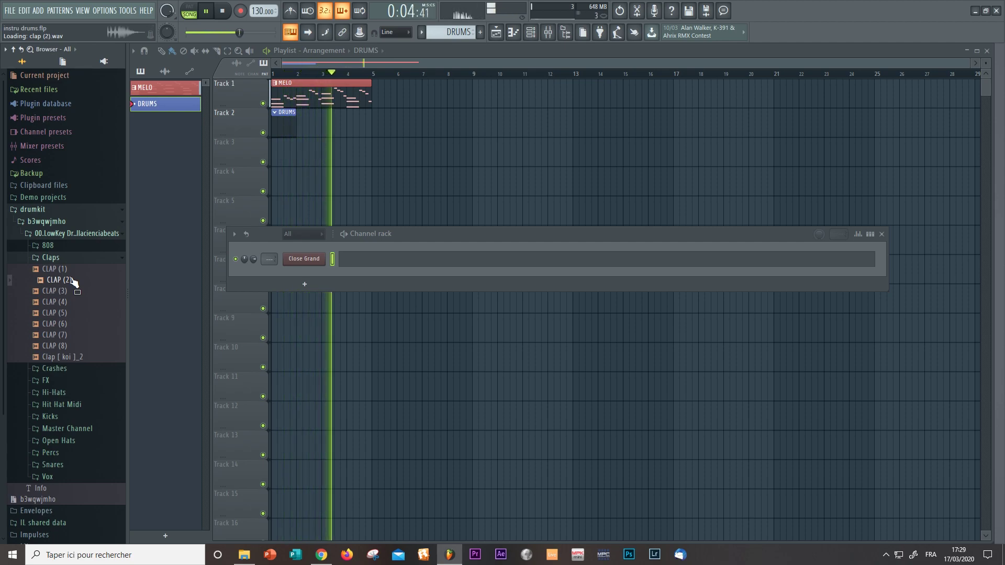
key(space)
drag(73, 282, 314, 270)
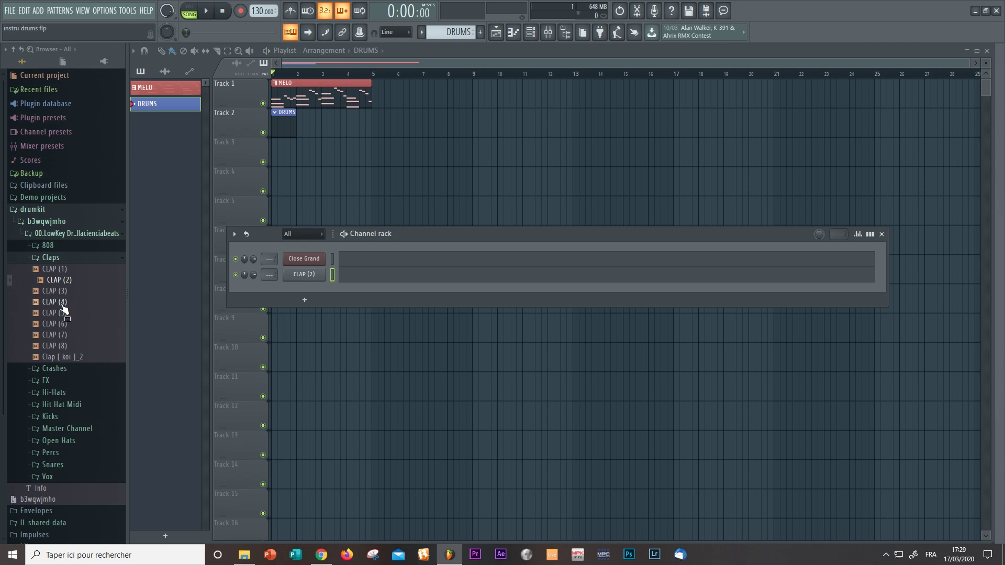
click(68, 258)
- Open the piano roll of the CLAP (2) channel
right_click(314, 274)
click(337, 275)
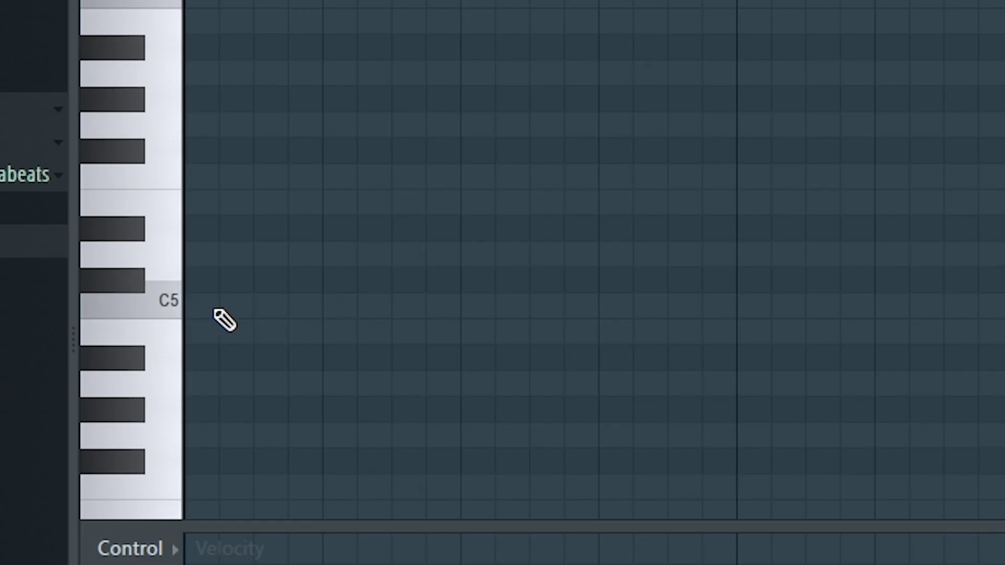
click(290, 308)
click(264, 308)
click(225, 308)
click(207, 307)
right_click(206, 306)
right_click(343, 308)
right_click(270, 308)
right_click(235, 308)
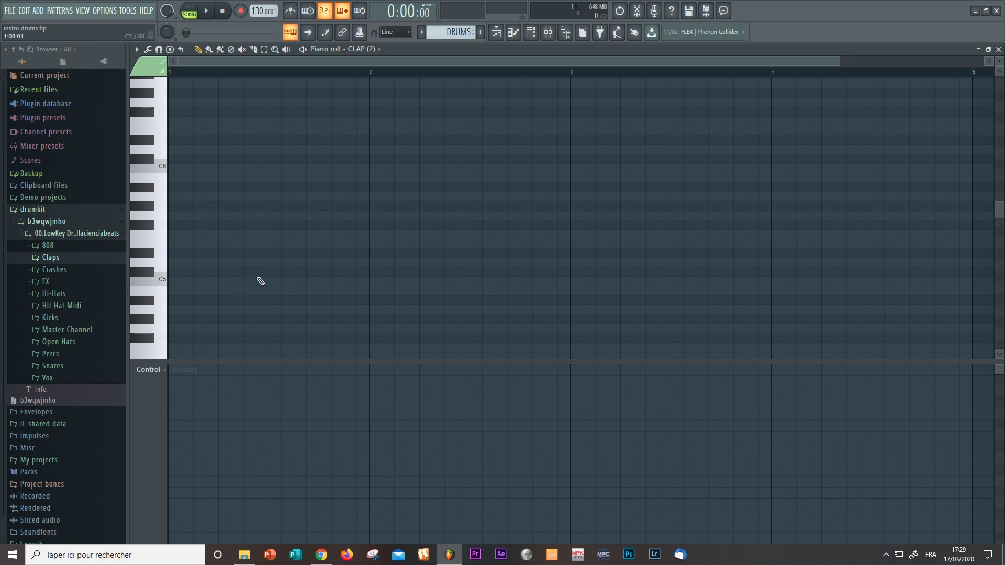
- Place a C5 clap note on the third beat of each of the four bars
click(275, 274)
drag(369, 273, 277, 282)
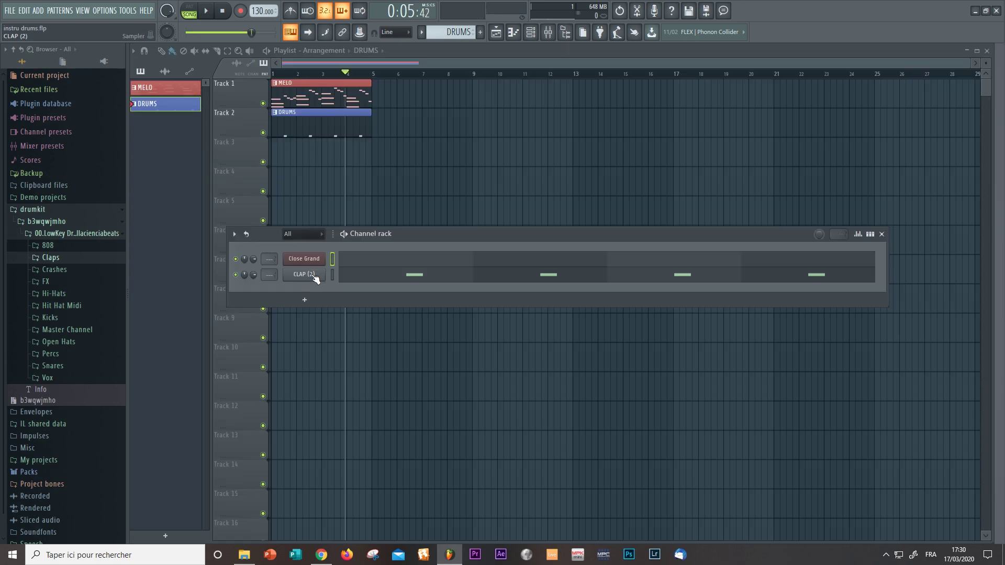
- Review the clap notes in the CLAP (2) piano roll with a short playback and close the piano roll
click(427, 278)
scroll(427, 272, down, 3)
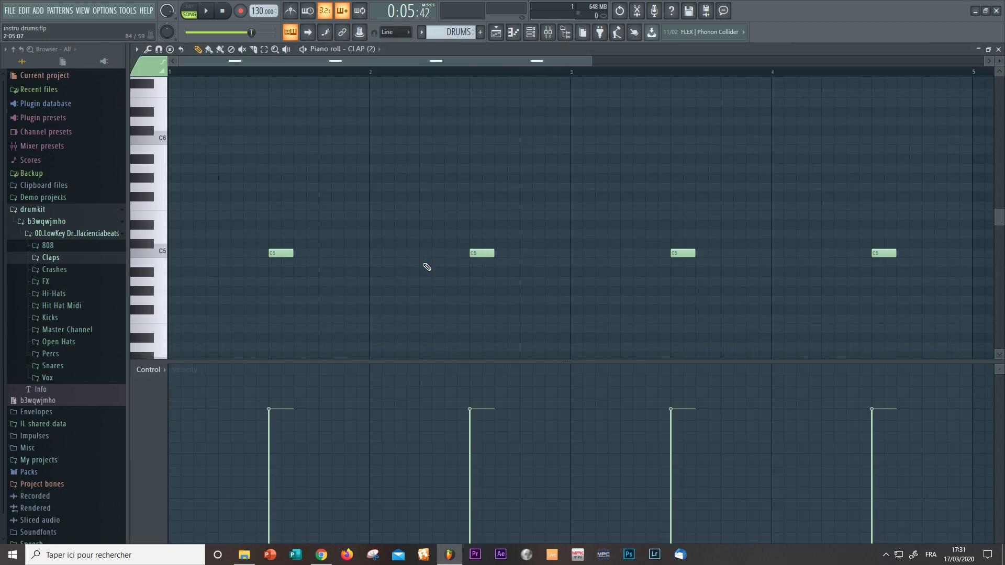
key(space)
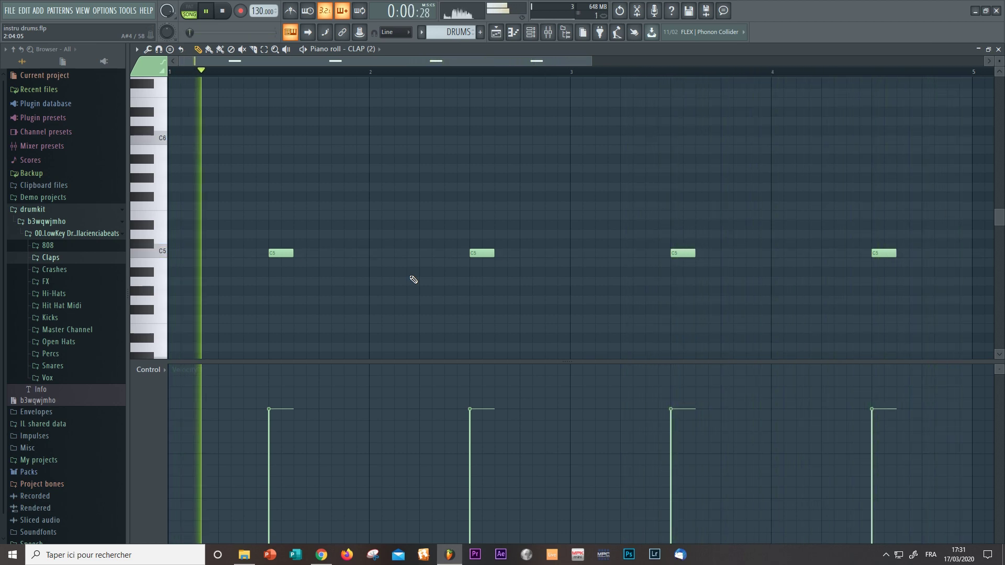
key(space)
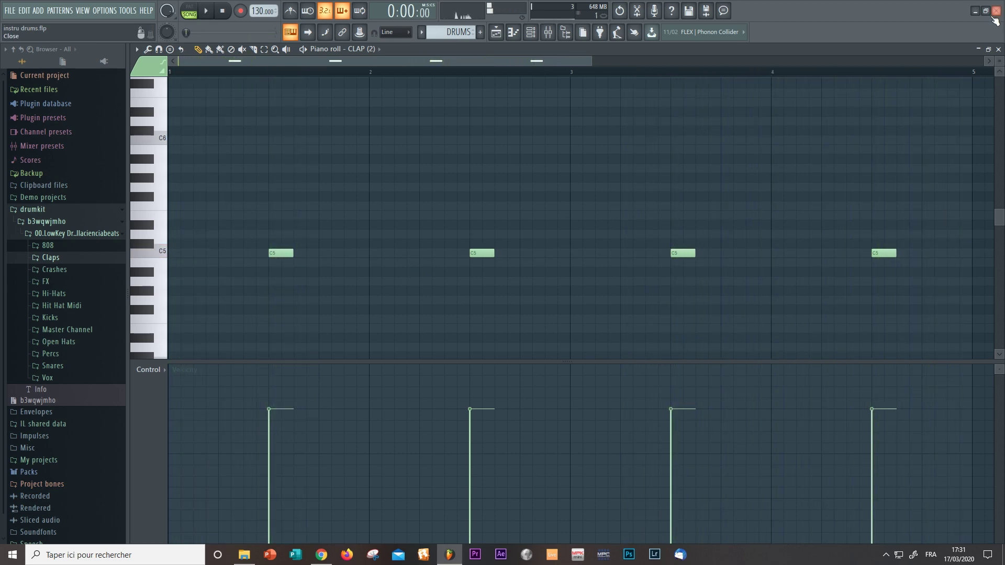
click(998, 49)
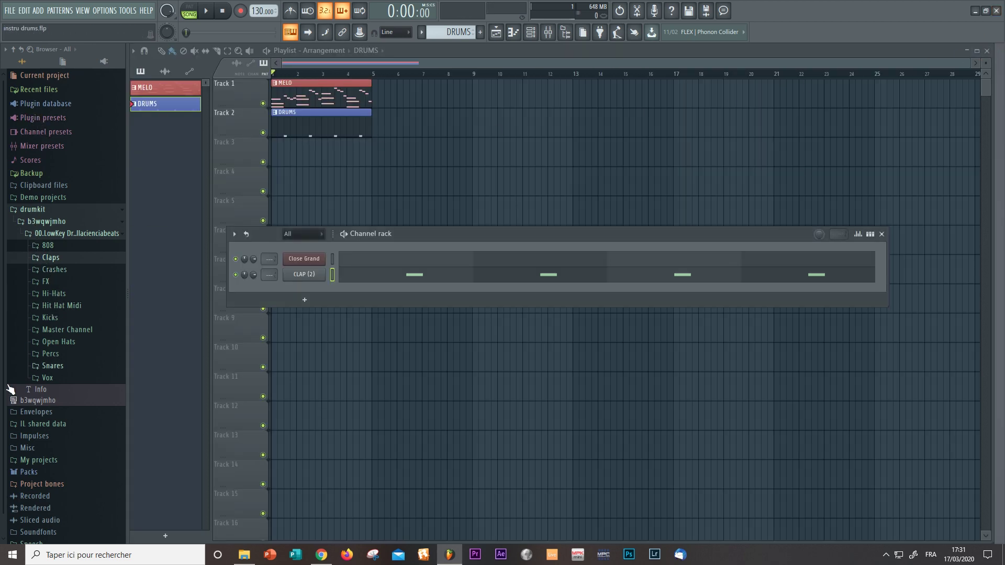
- Audition samples from the drumkit's Snares folder against the beat and add SNARE (8) as a channel below CLAP (2)
click(48, 366)
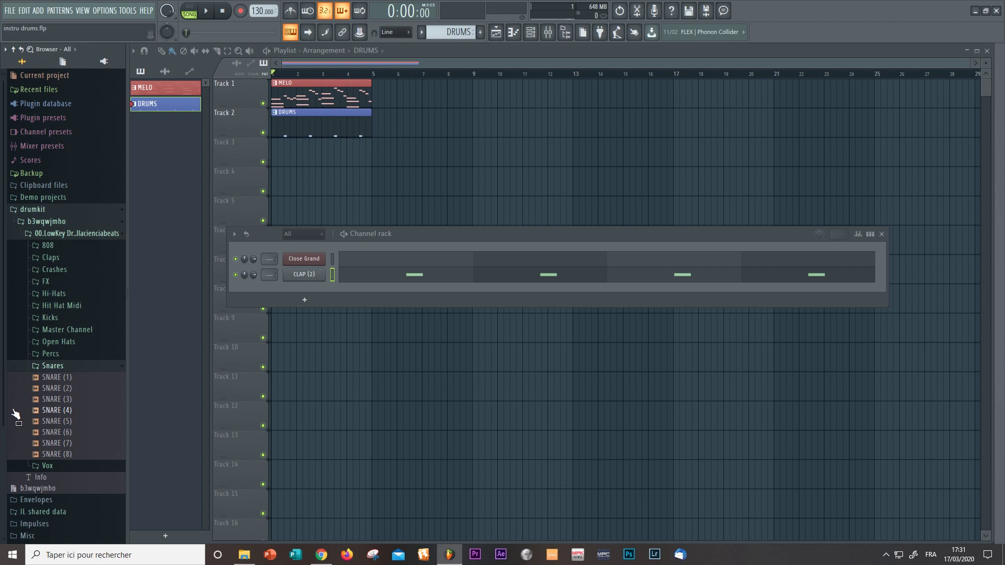
click(51, 410)
click(61, 443)
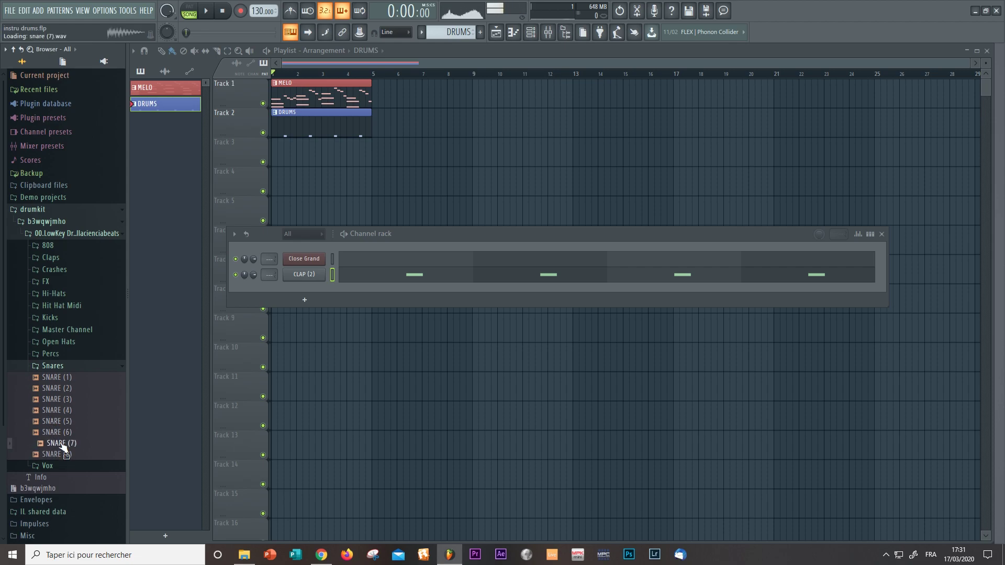
key(space)
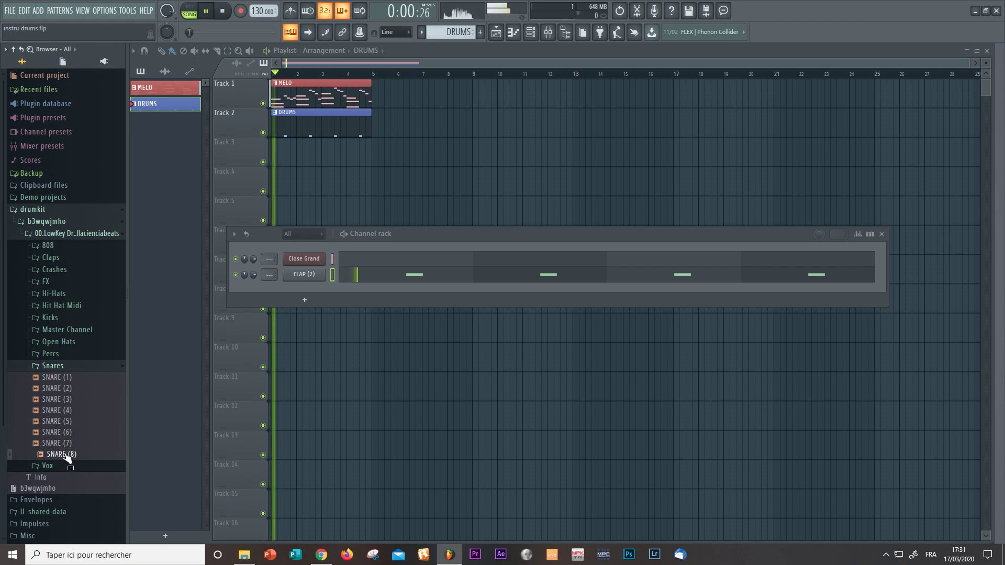
click(64, 454)
key(space)
drag(64, 455, 314, 301)
- In the SNARE (8) piano roll, place C5 notes half a beat before and half a beat after the start of bar 2
right_click(323, 290)
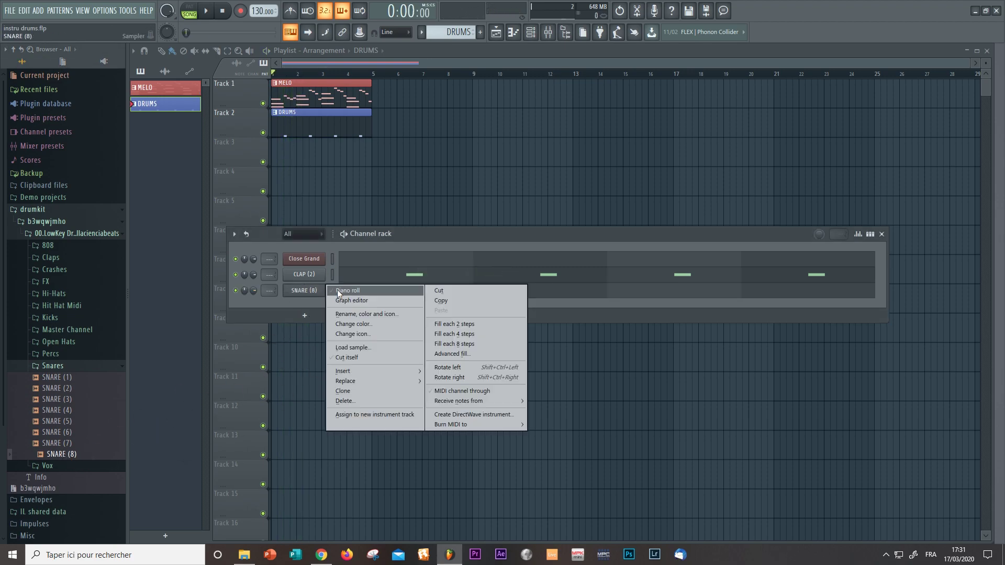
click(337, 290)
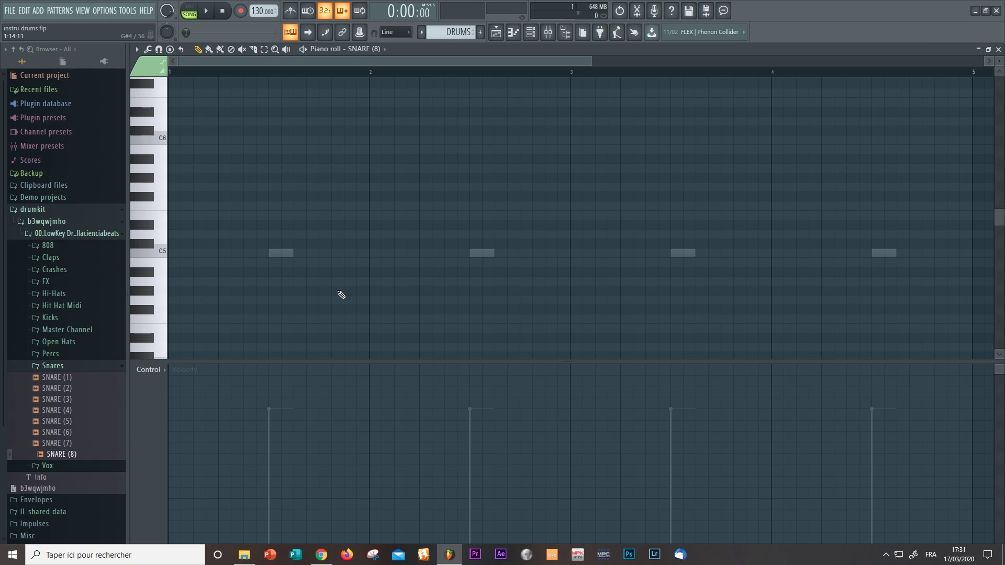
click(351, 253)
click(401, 253)
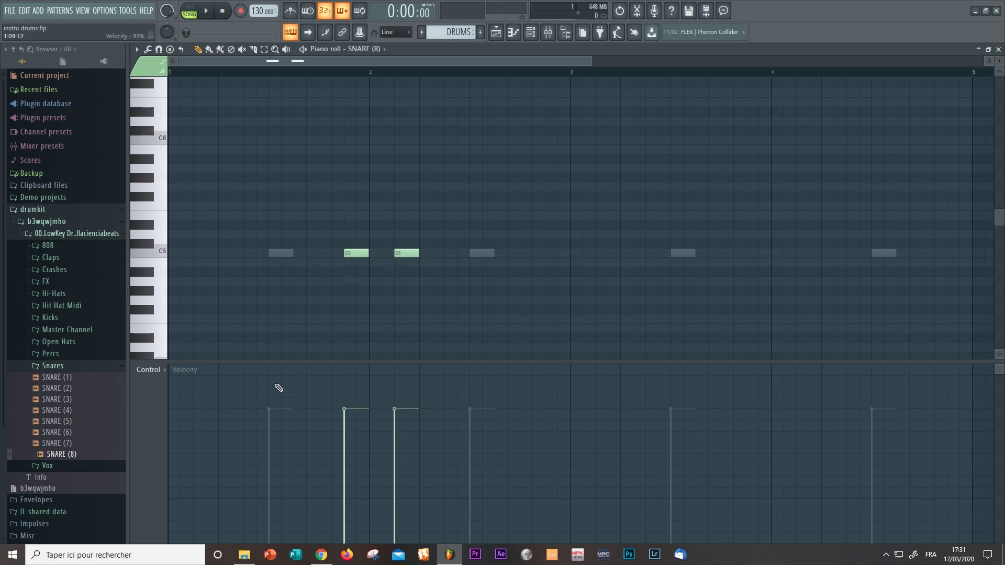
click(758, 254)
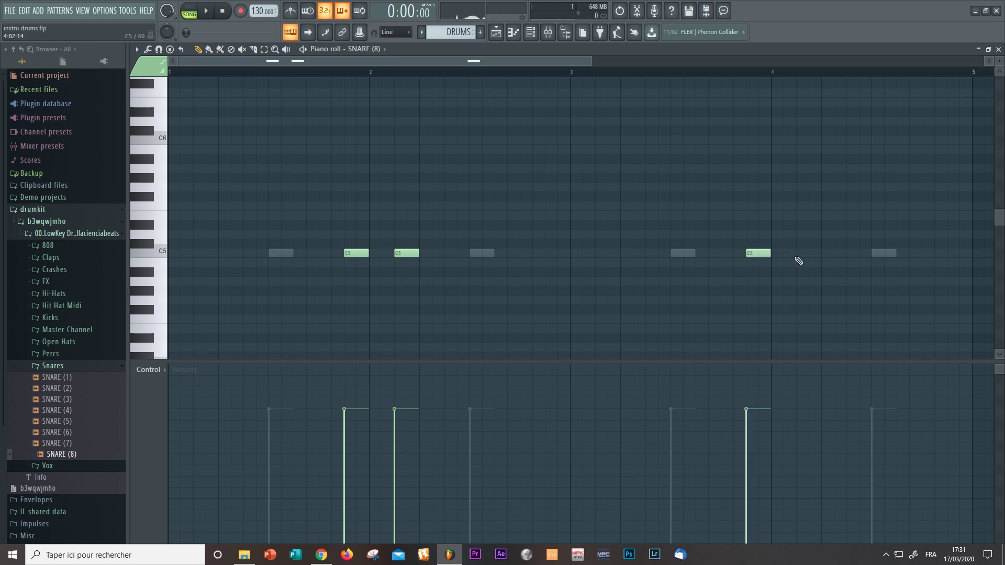
click(804, 254)
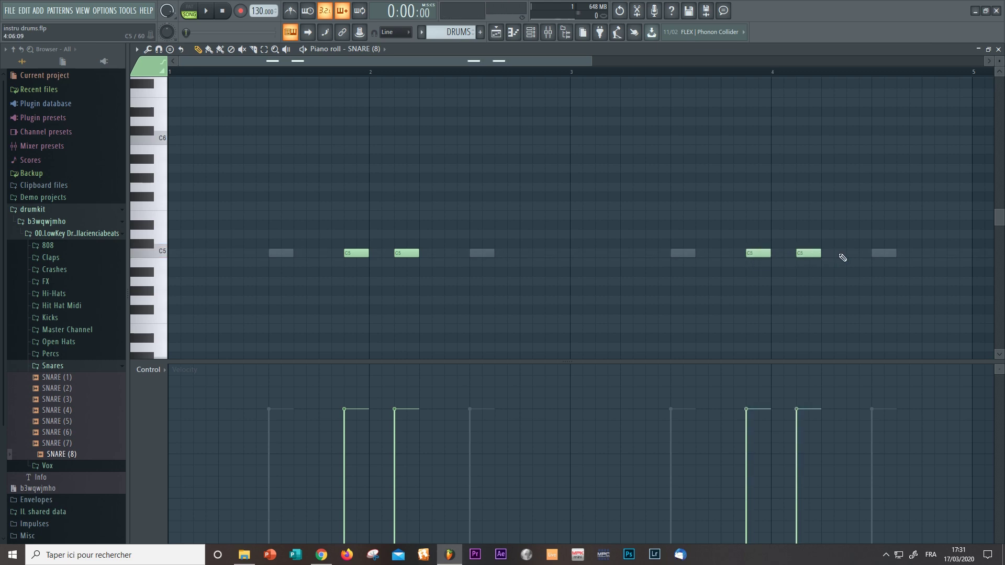
right_click(804, 254)
right_click(758, 254)
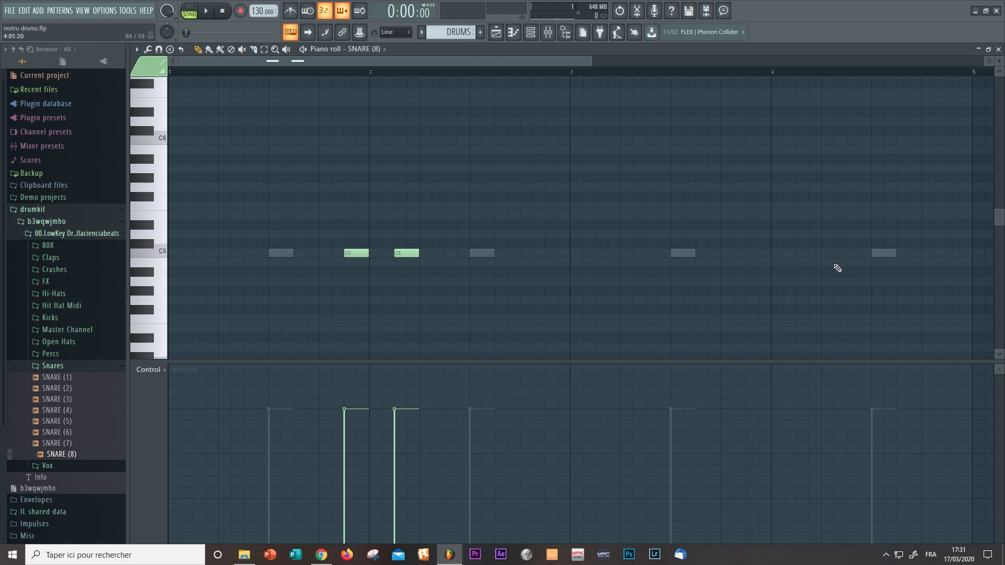
- Place C5 snare notes half a beat before and half a beat after the start of bar 4
click(804, 254)
click(755, 253)
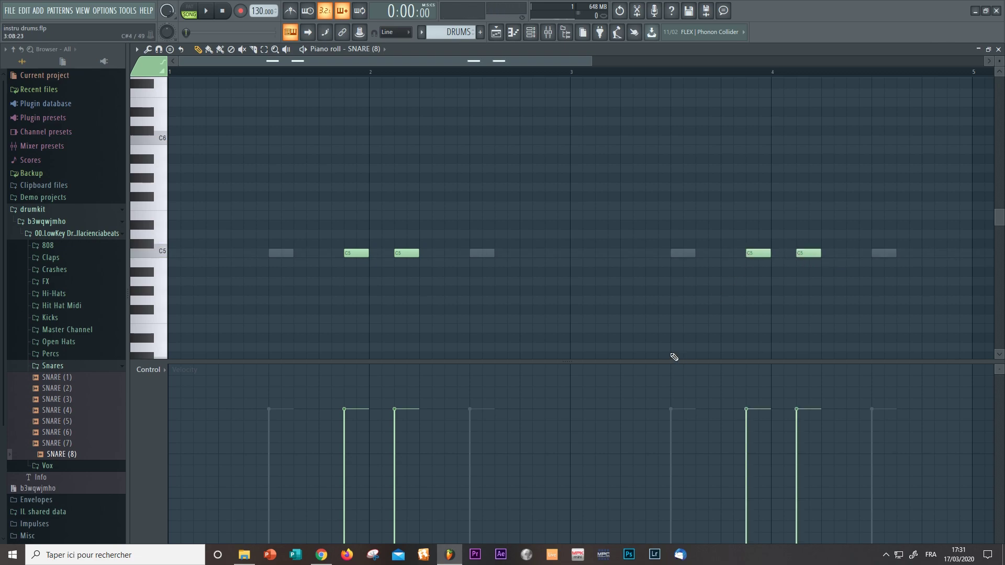
- Place C5 snare notes half a beat before bars 3 and 5, play the pattern back and close the piano roll
key(space)
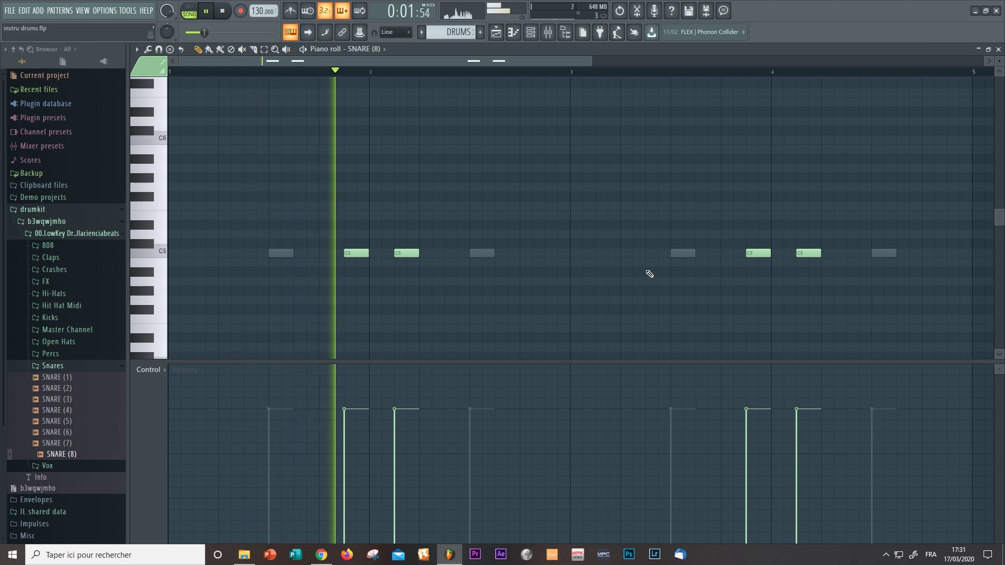
key(space)
click(546, 255)
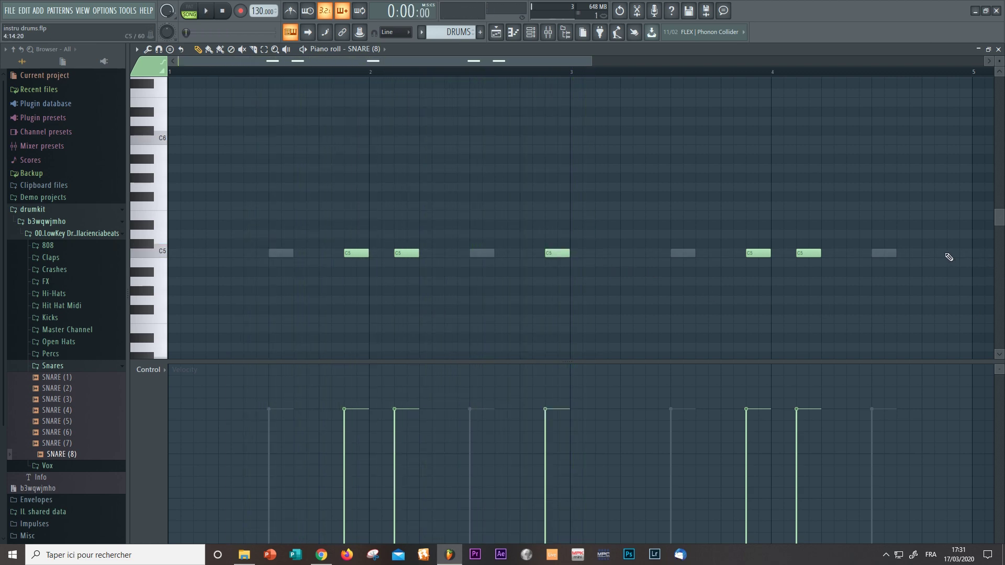
key(space)
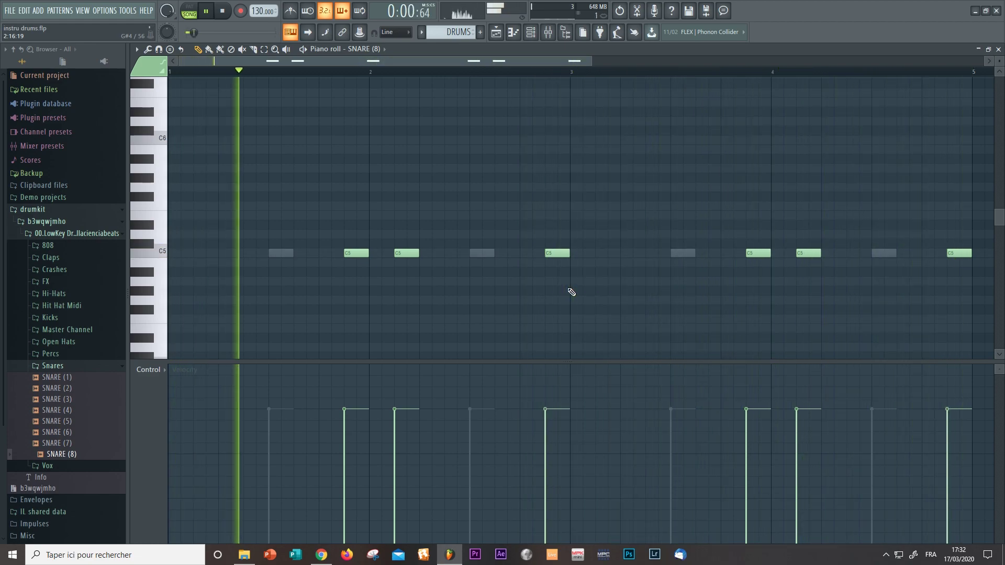
key(space)
click(1000, 49)
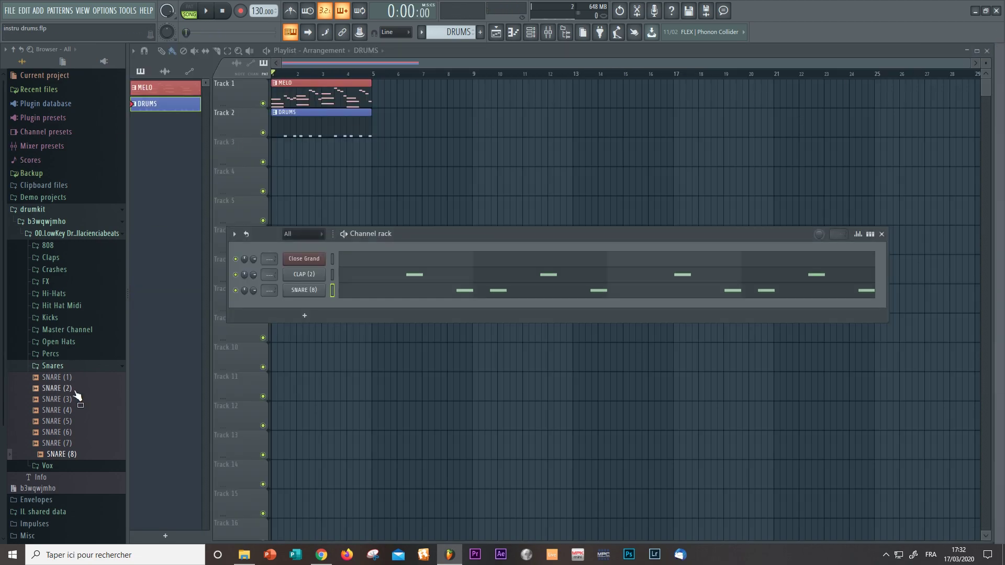
- Audition samples from the drumkit's Percs folder and add PERC (6) as a channel below SNARE (8)
click(65, 368)
click(62, 354)
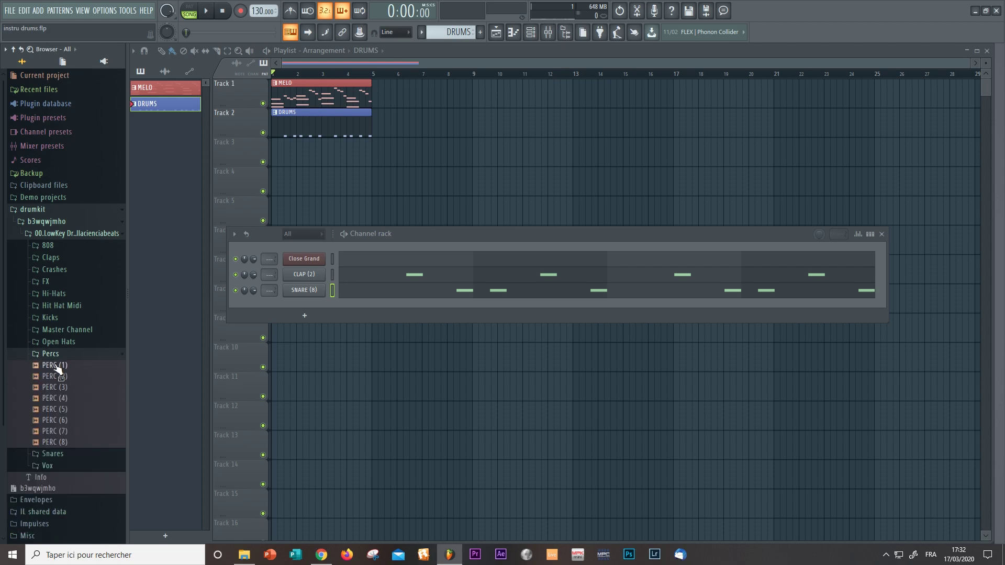
key(Down)
click(61, 416)
click(61, 428)
drag(92, 419, 303, 300)
- In the PERC (6) piano roll, place C5 notes half a beat before the first clap of bars 1 and 3, checking with playback
right_click(308, 302)
click(331, 309)
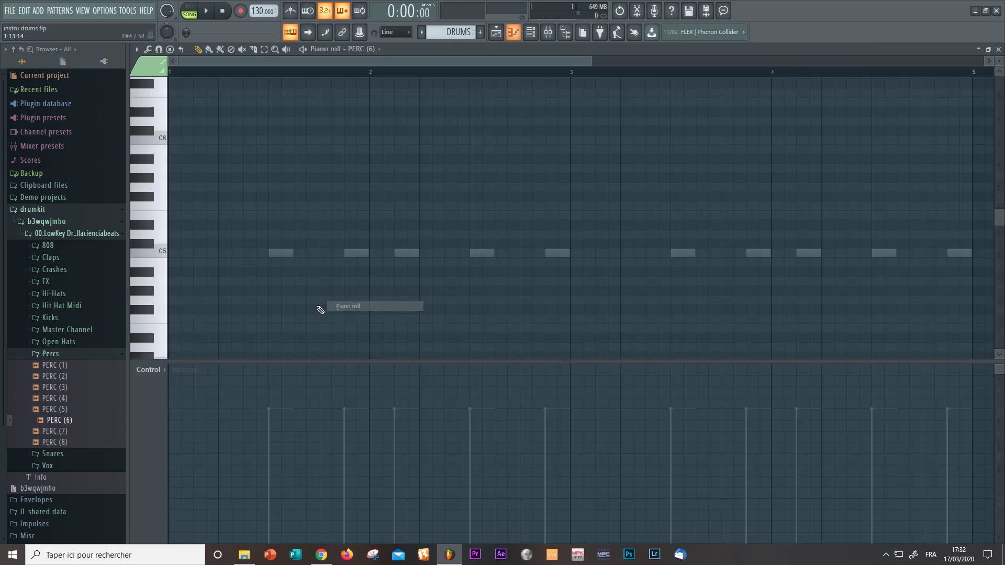
click(220, 253)
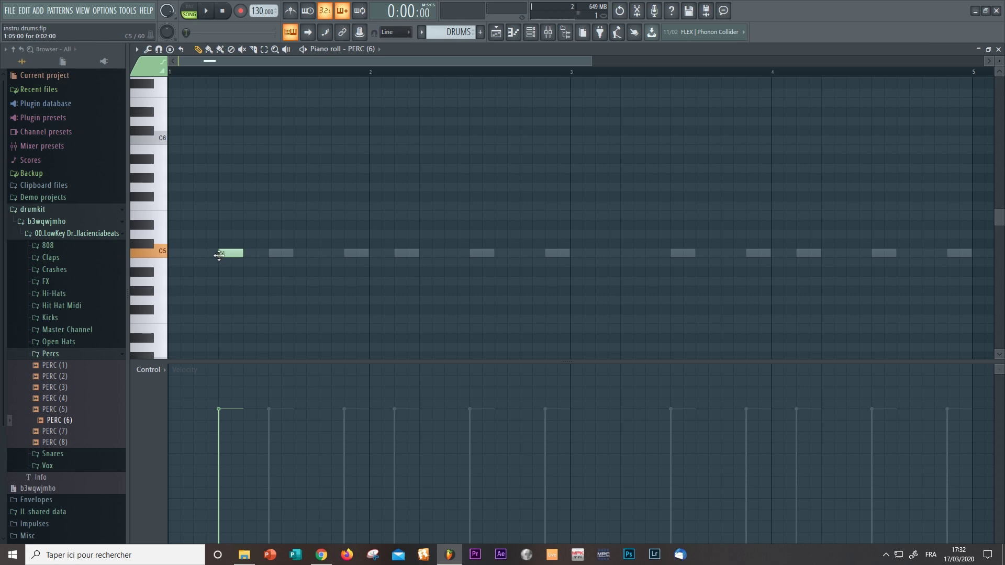
double_click(228, 254)
key(Return)
key(space)
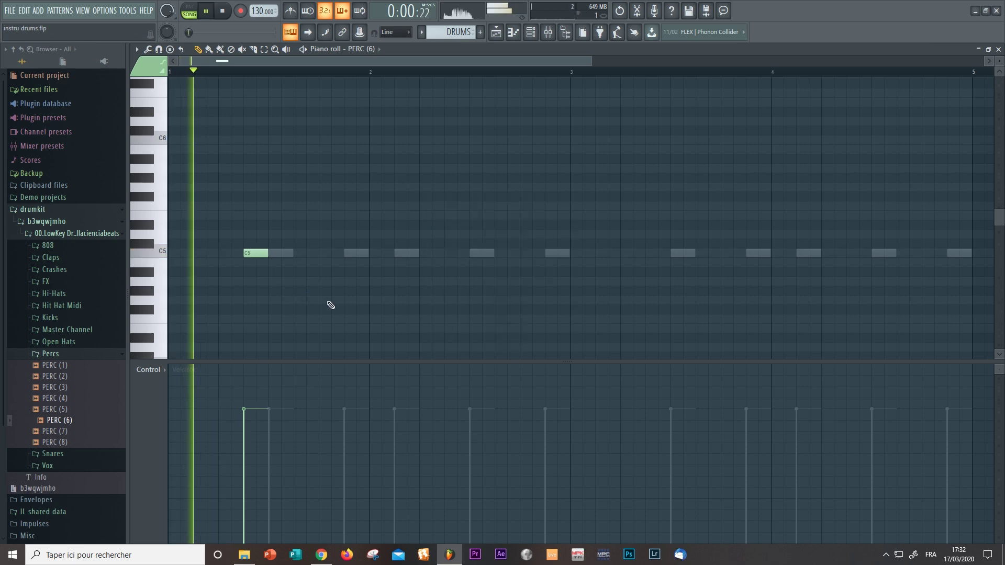
key(space)
key(space)
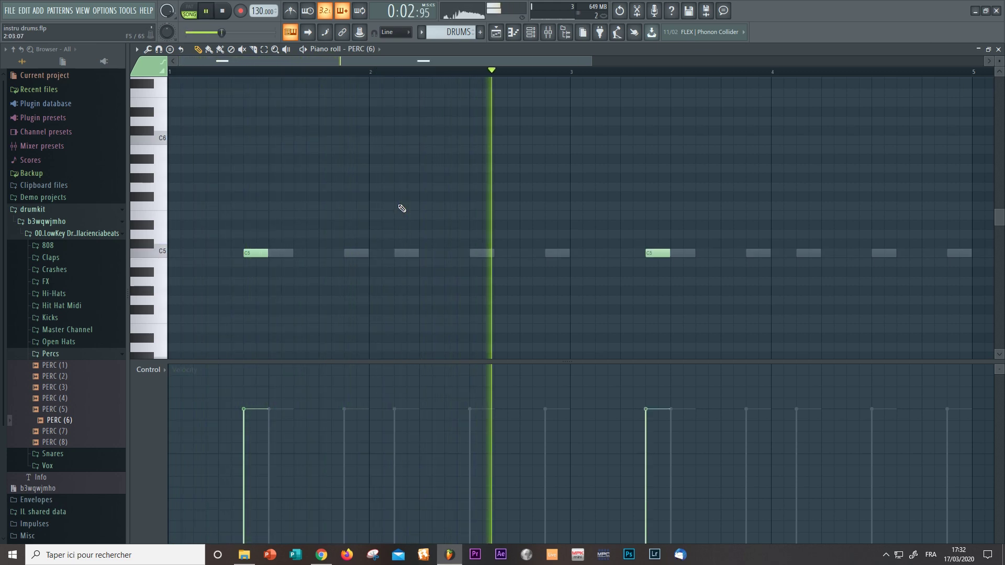
- Try both PERC (6) notes at G#4 and A4, return them to C5 with a slightly lower velocity, and close the piano roll
drag(220, 192, 803, 298)
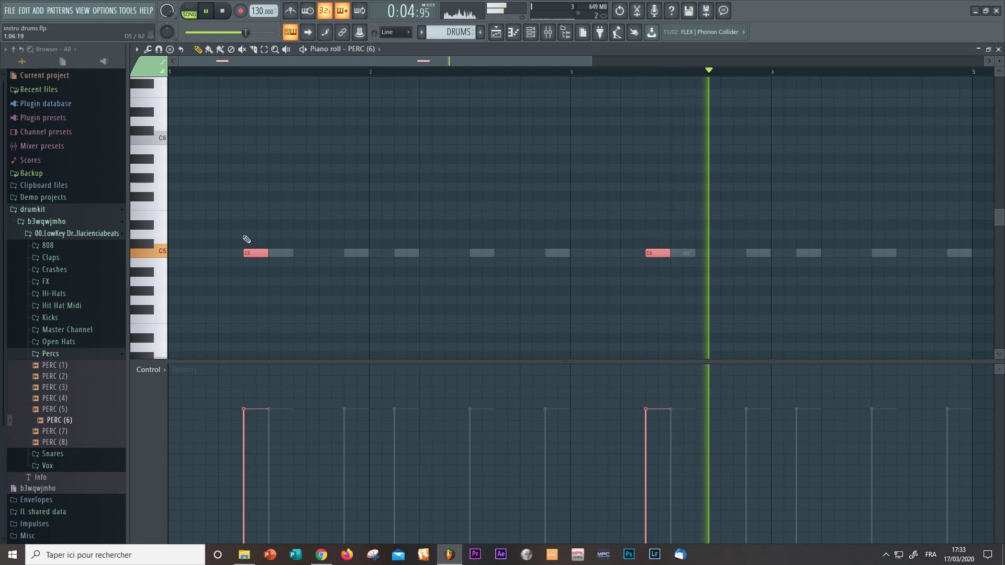
drag(253, 254, 253, 291)
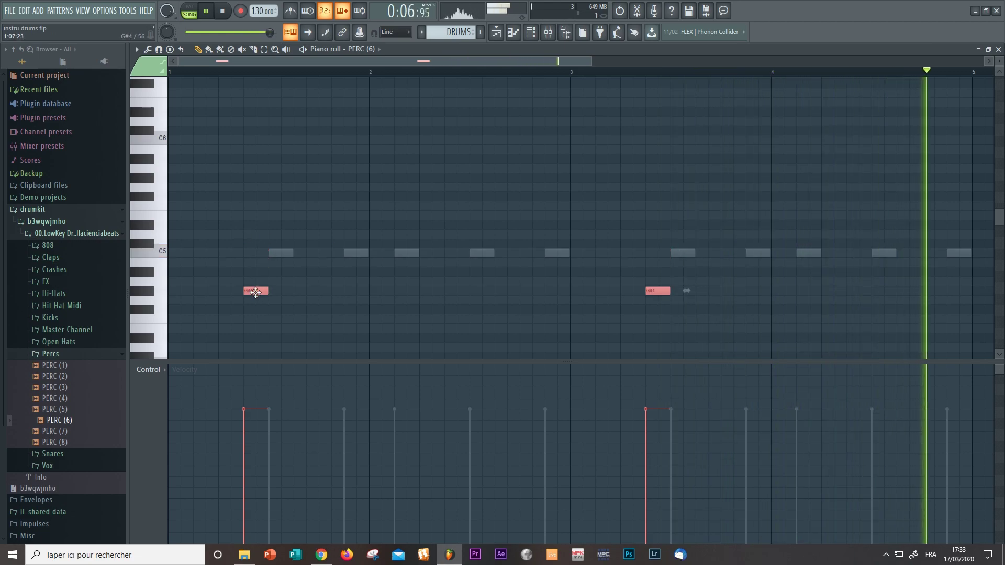
key(shift+Up)
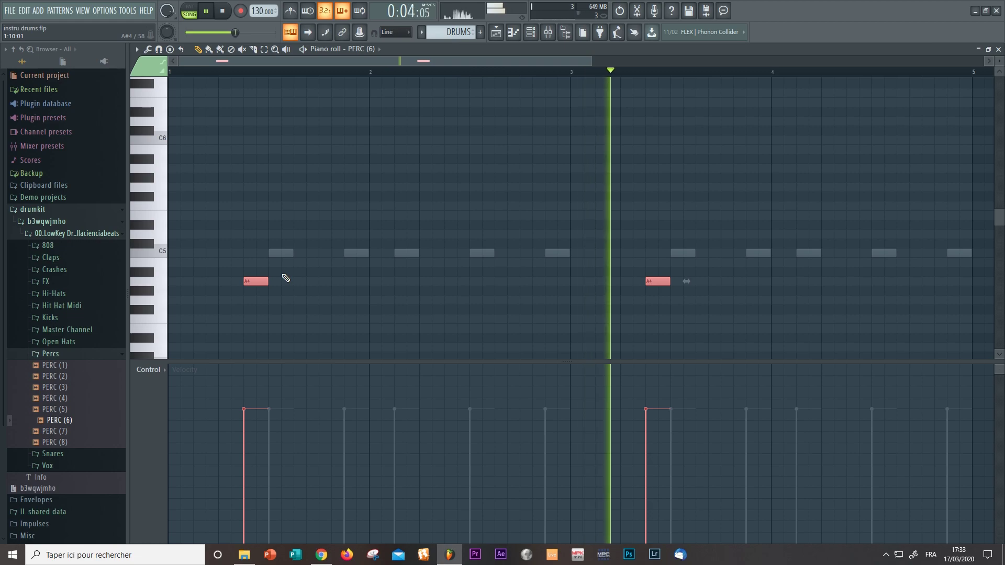
drag(257, 281, 259, 252)
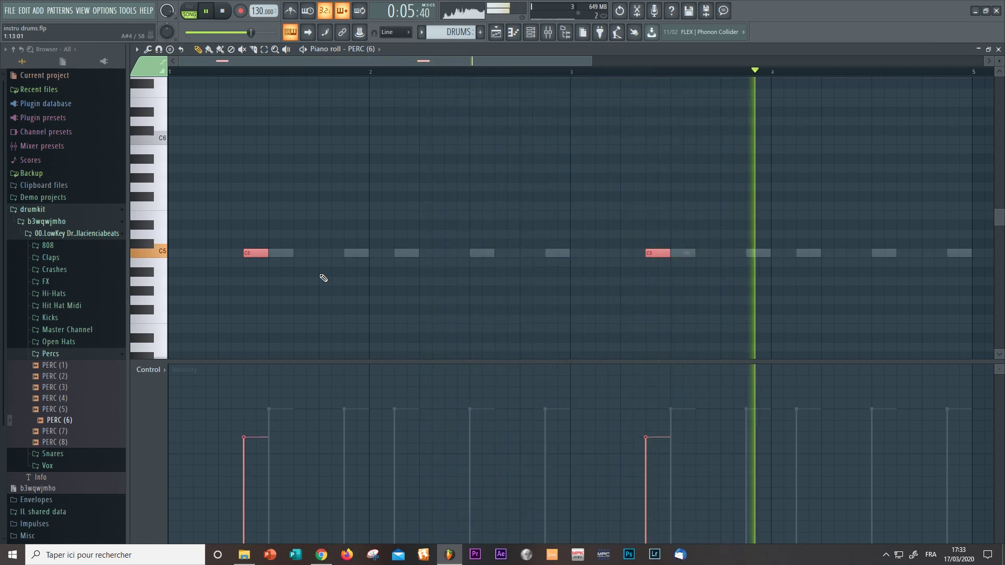
key(ctrl+d)
key(space)
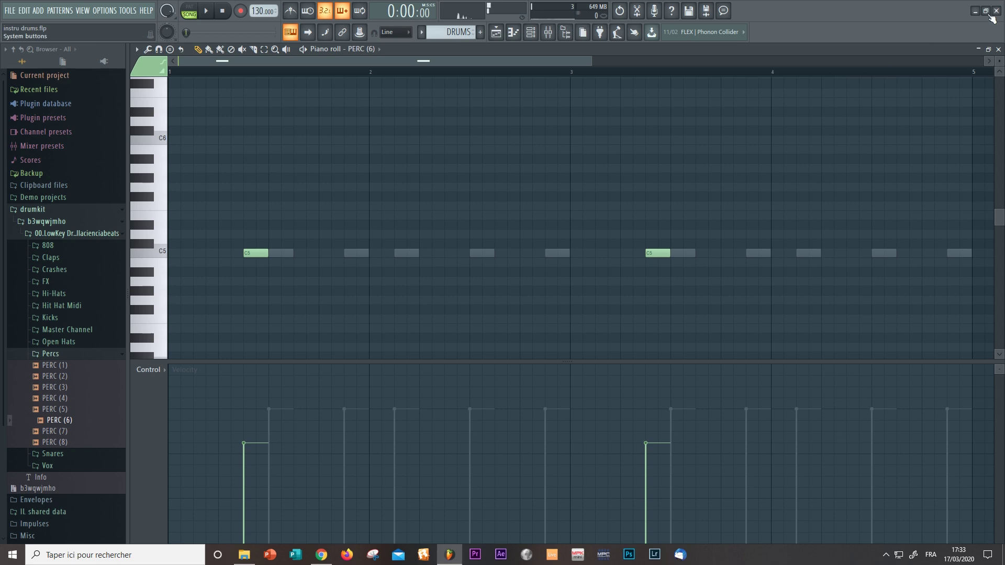
click(998, 49)
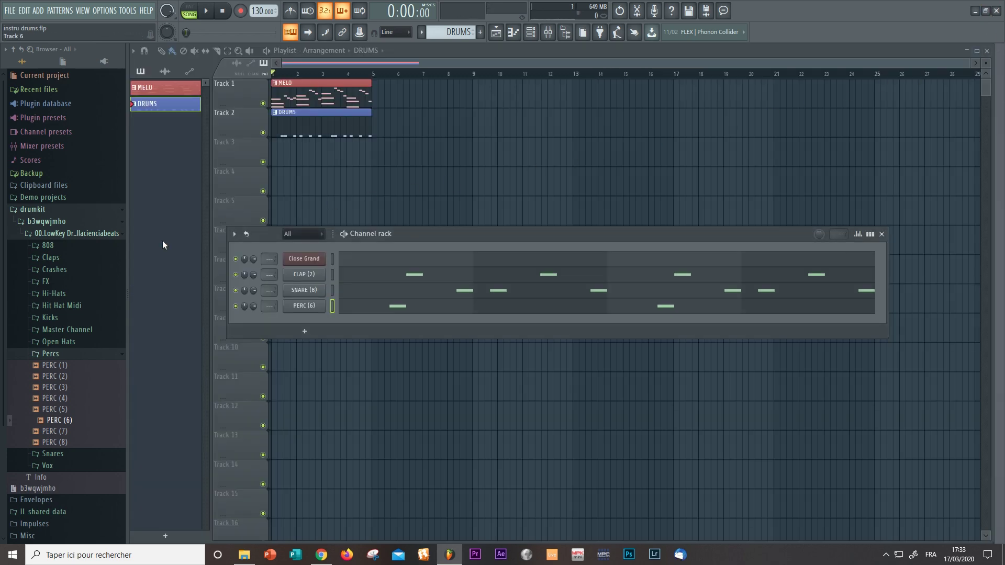
- Add OPEN HAT (2) from the drumkit's Open Hats folder as a channel below PERC (6)
click(58, 354)
click(48, 345)
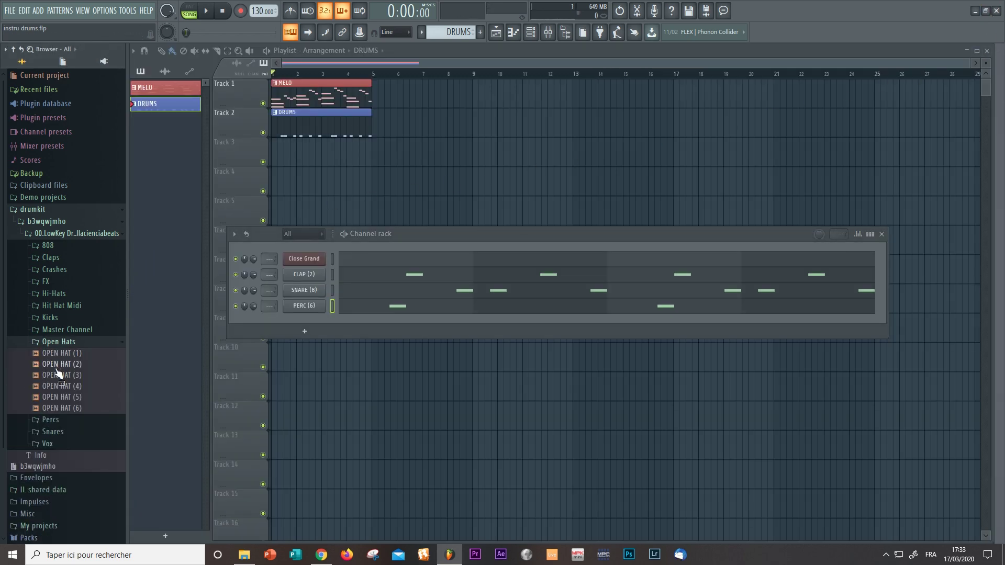
drag(310, 324, 315, 321)
- In the OPEN HAT (2) piano roll, place a C5 note half a beat after the clap in each of the four bars and play it back
right_click(317, 321)
click(346, 322)
click(299, 252)
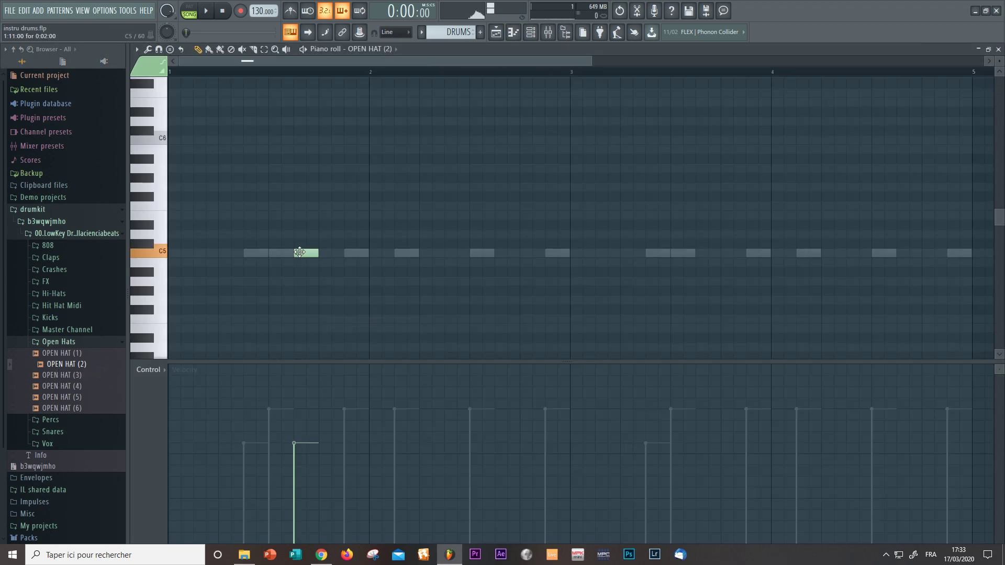
click(495, 254)
click(699, 254)
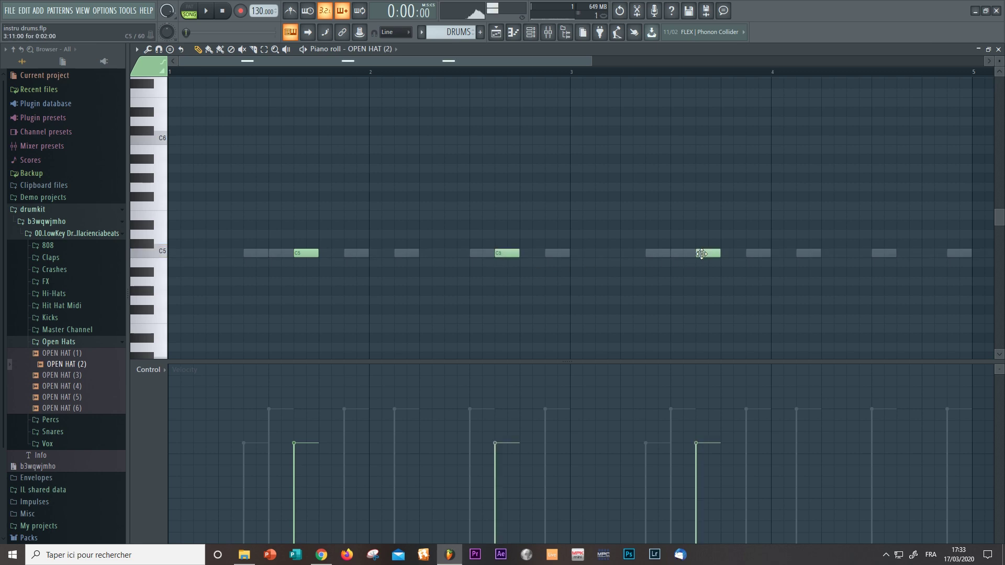
click(899, 253)
key(space)
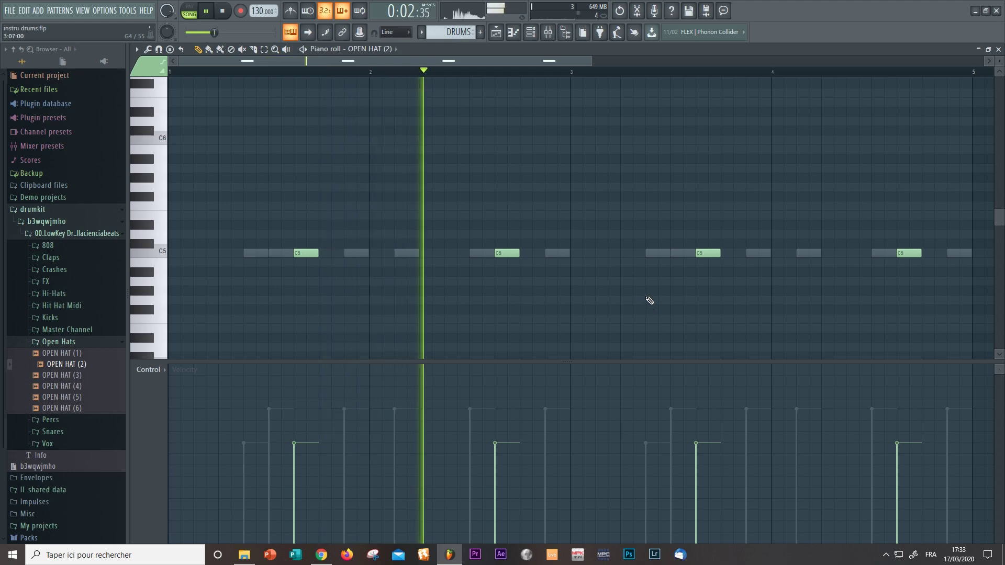
- Lengthen all four open hat notes to three quarters of a beat and deselect them
drag(225, 222, 820, 281)
drag(275, 252, 287, 253)
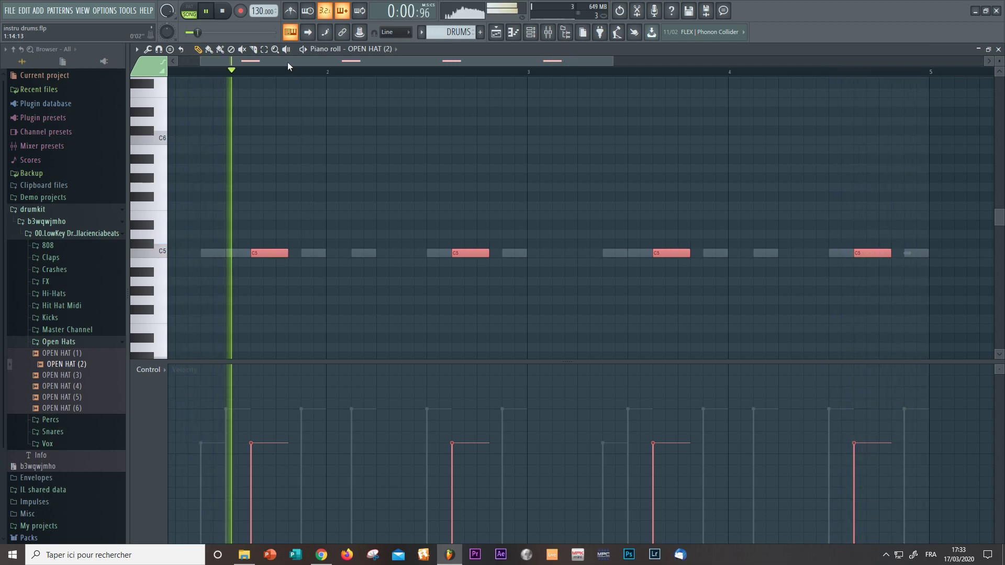
drag(270, 62, 247, 62)
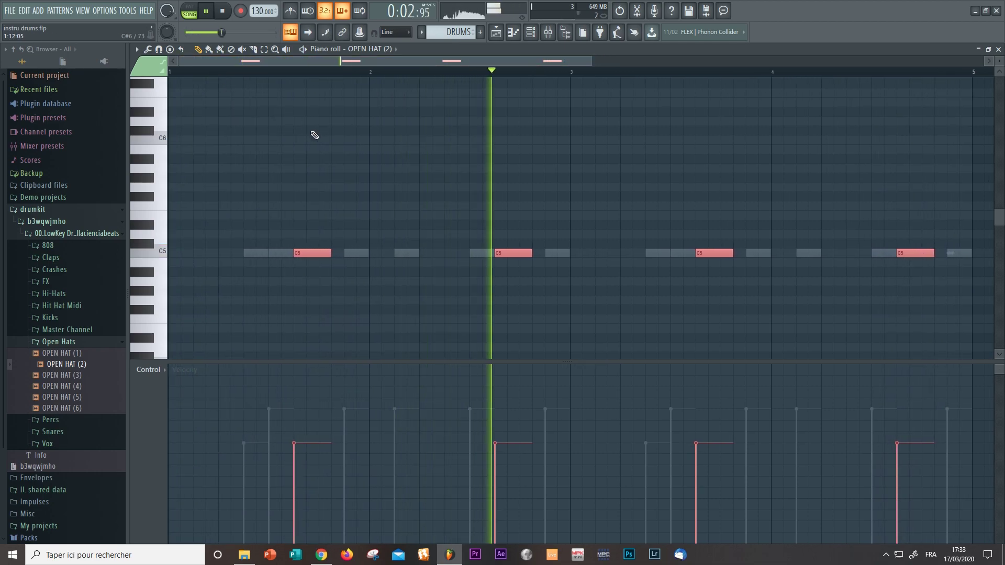
key(ctrl+d)
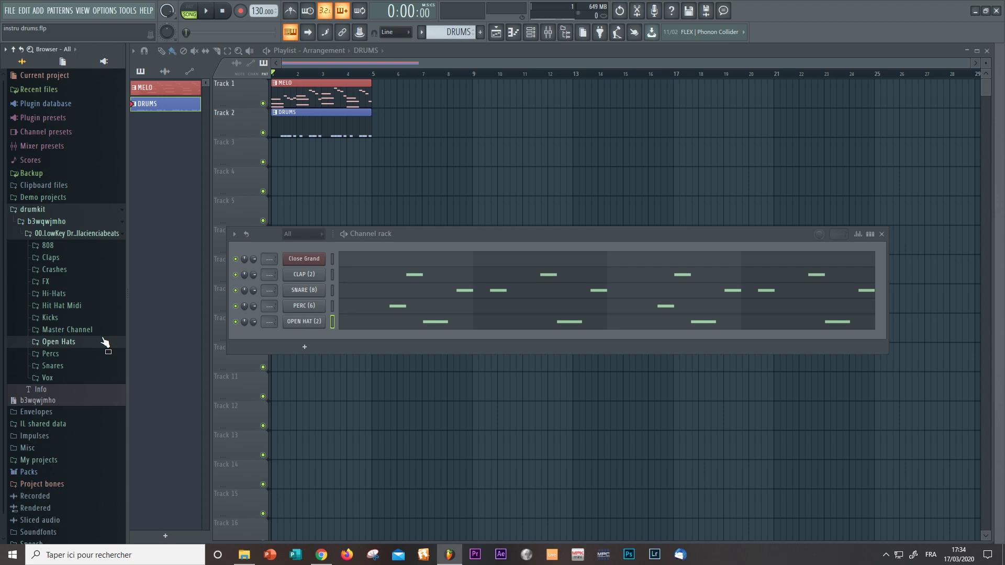
- Audition samples from the drumkit's Hi-Hats folder and add Hi Hat (5) as a channel below OPEN HAT (2)
click(65, 295)
click(63, 327)
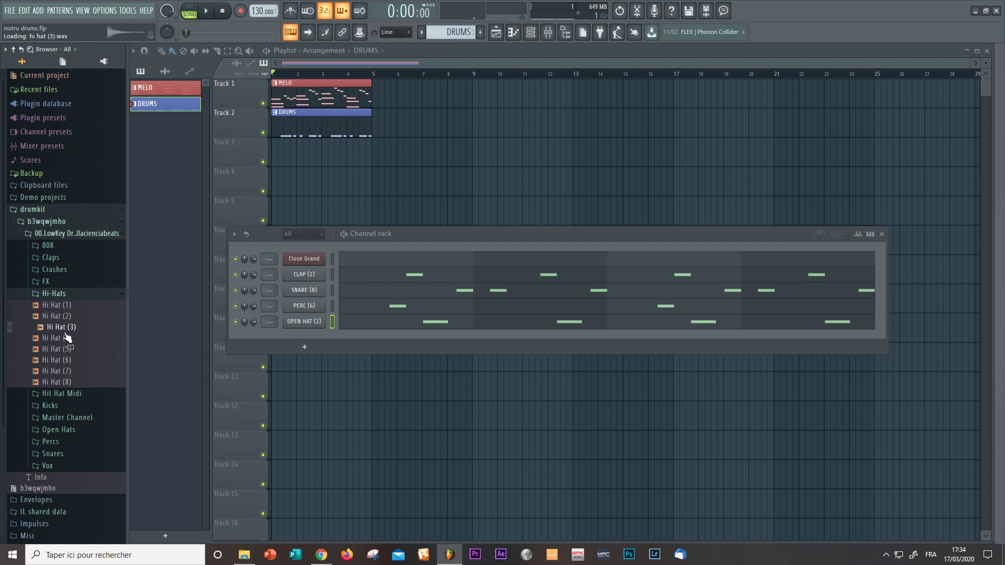
click(59, 316)
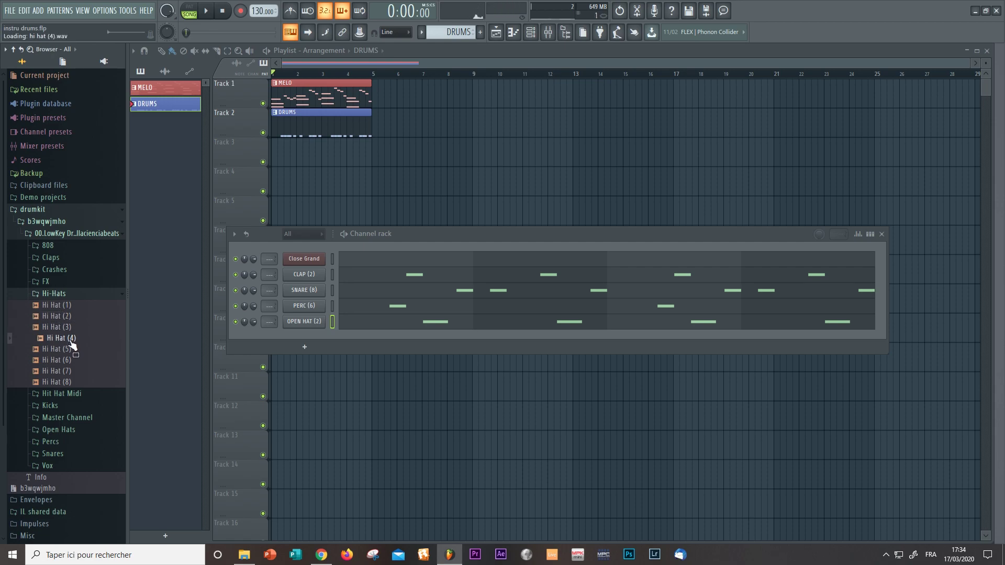
click(67, 350)
drag(62, 356, 285, 337)
- In the Hi Hat (5) piano roll, fill the first two beats of bar 1 with four half-beat A4 notes
right_click(286, 337)
click(331, 334)
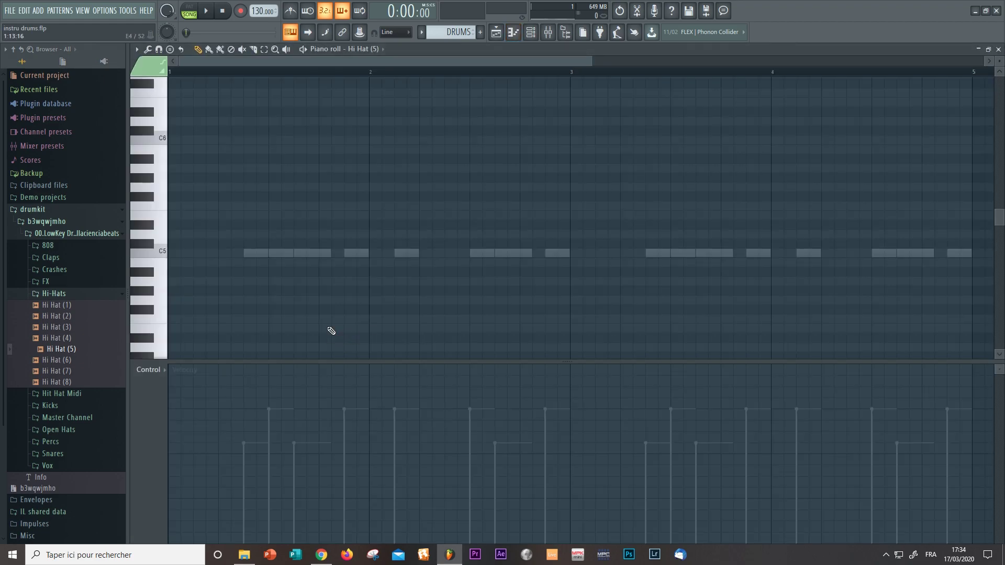
click(171, 283)
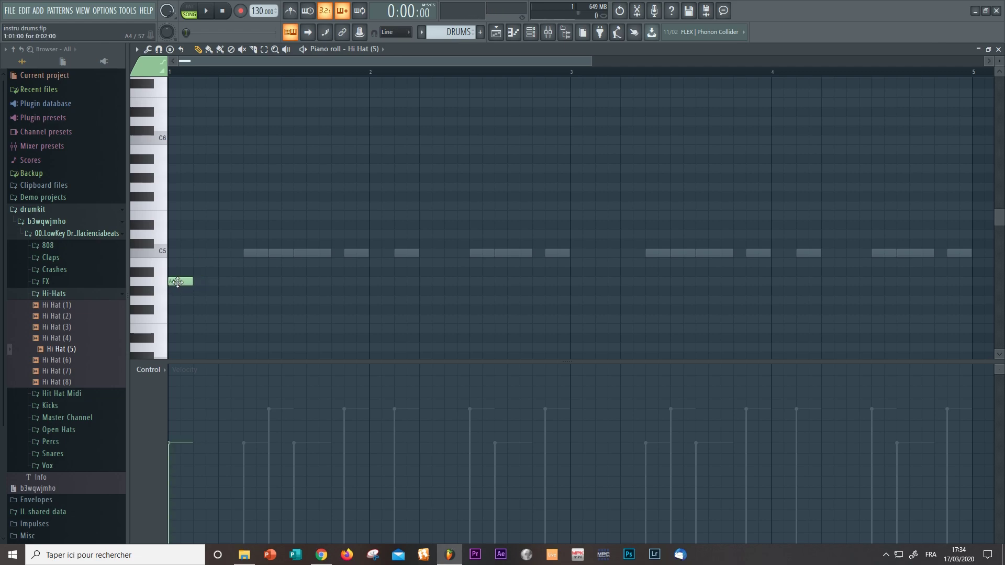
click(248, 282)
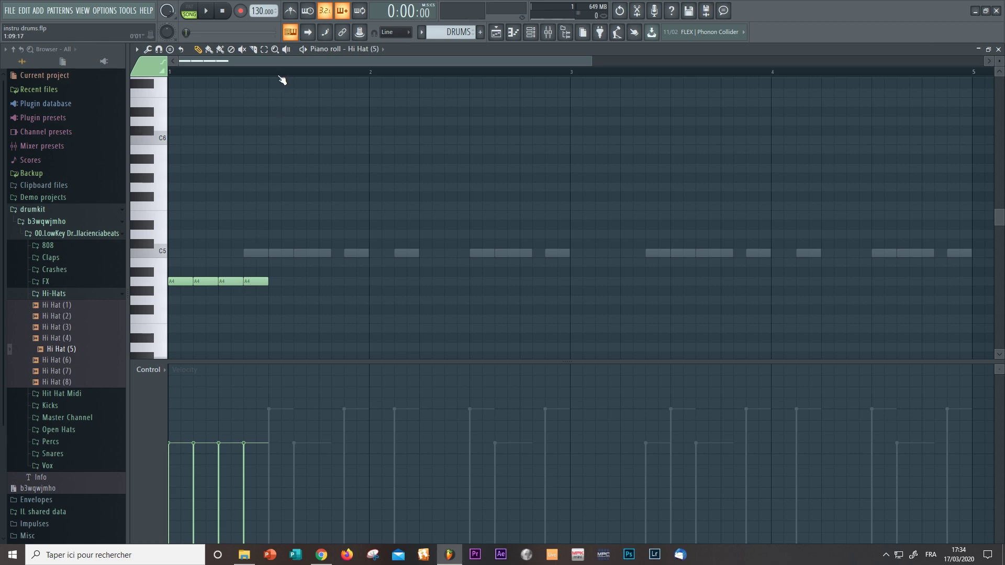
- Duplicate the four A4 hi-hat notes seven times to fill all four bars, and clear the selection
drag(268, 75, 87, 86)
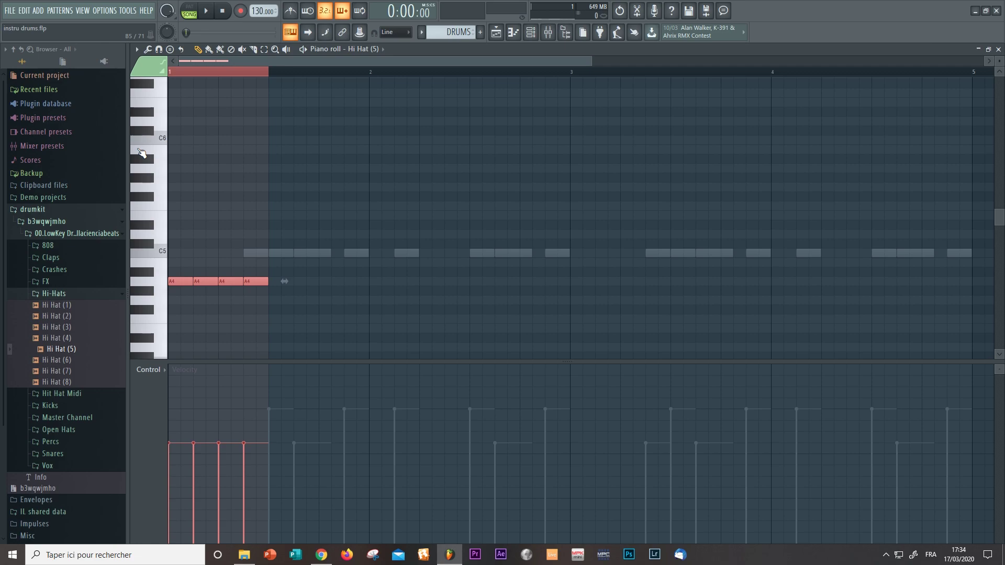
key(ctrl+b)
key(ctrl+b)
key(ctrl+b)
key(ctrl+b)
key(ctrl+b)
key(ctrl+b)
key(ctrl+b)
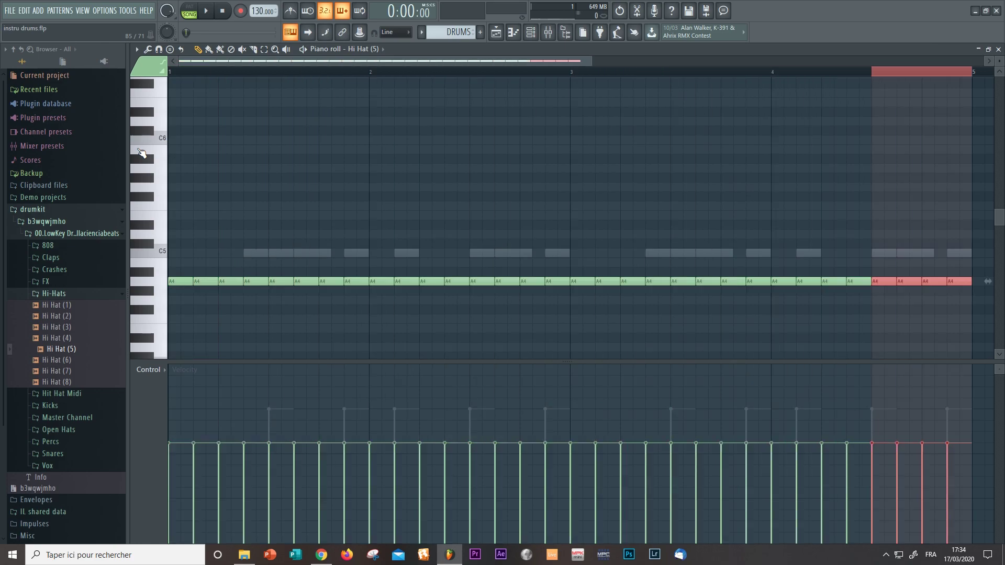
key(ctrl+d)
- Play back the hi-hat pattern and remove the A4 notes on beat 2 of bars 2 and 4
drag(873, 77, 971, 77)
key(space)
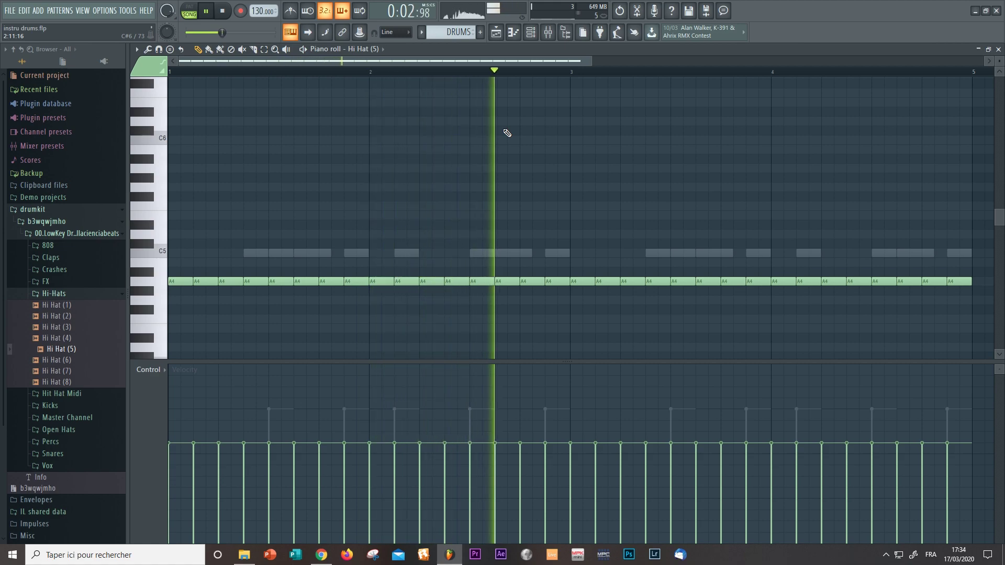
key(space)
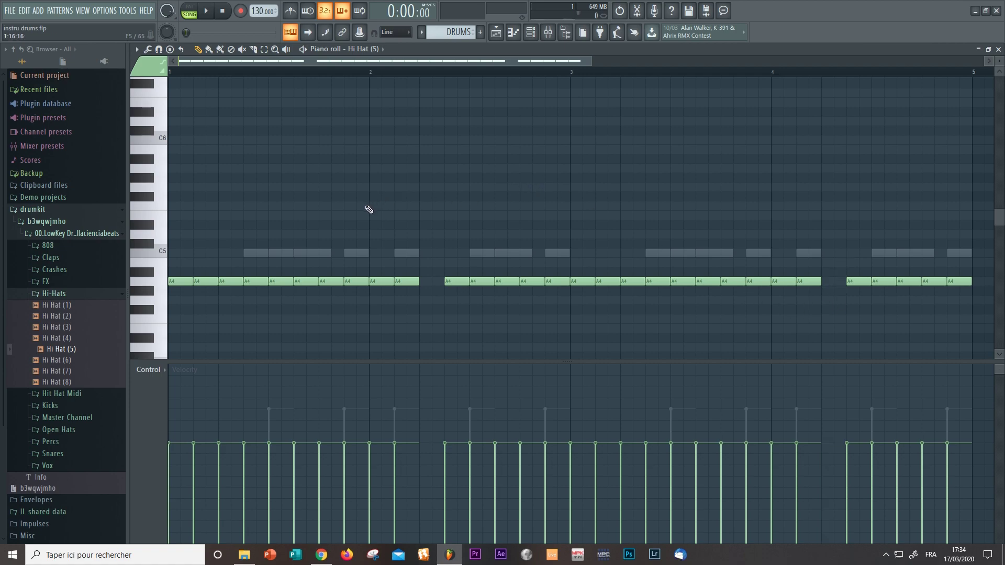
- Draw five short consecutive C#5 hi-hat notes starting on beat 2 of bar 2 and select them
click(422, 245)
click(448, 244)
click(436, 245)
click(461, 243)
drag(418, 231, 475, 245)
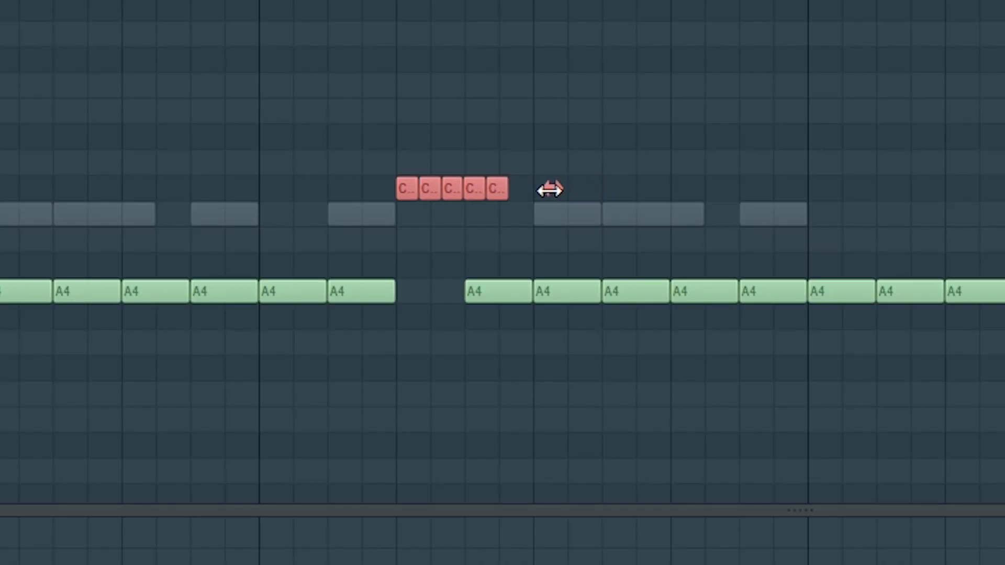
- Compress the five-note hi-hat roll to about half a beat and move it to A#4, half a beat after the start of bar 2
drag(550, 189, 505, 195)
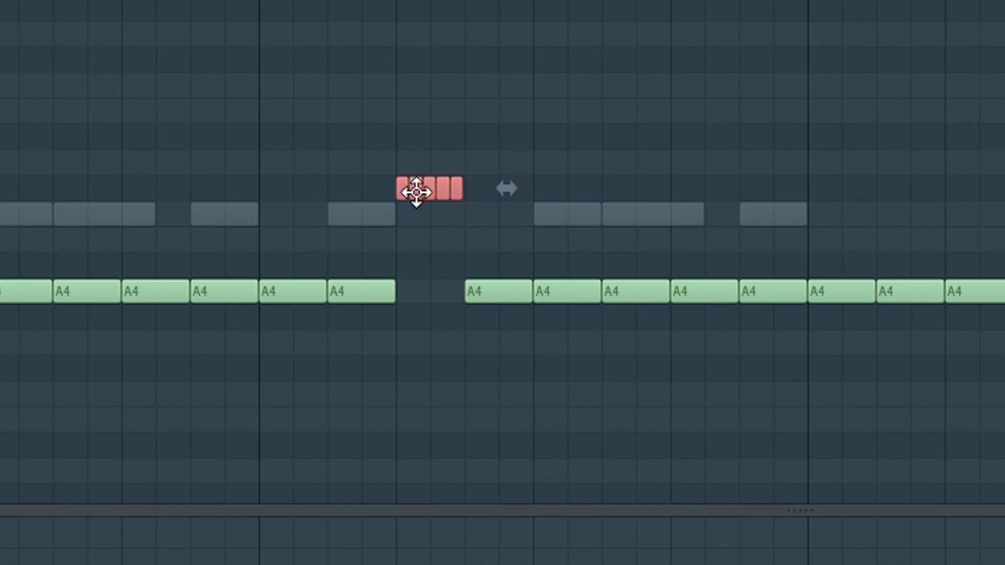
drag(416, 193, 341, 292)
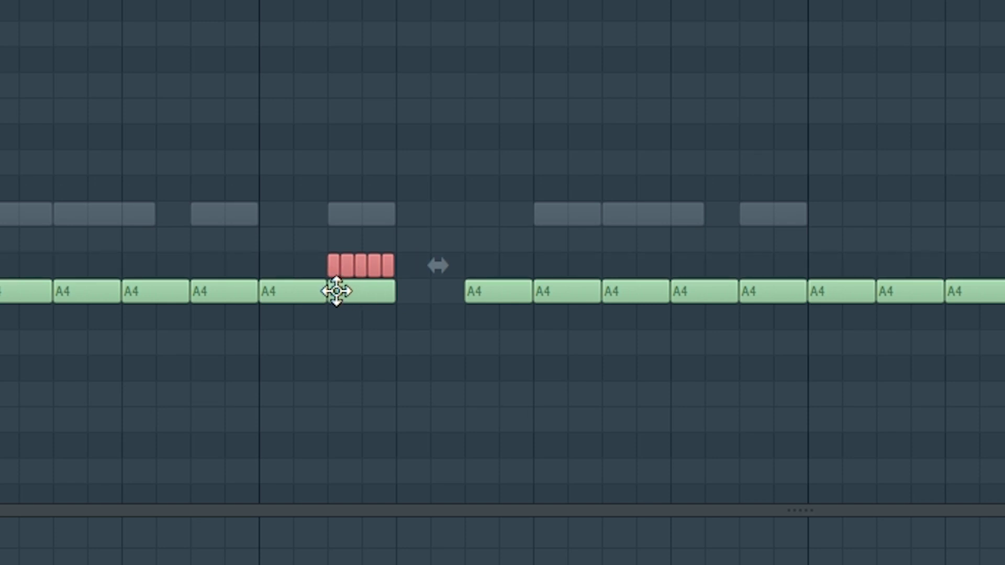
drag(435, 269, 438, 326)
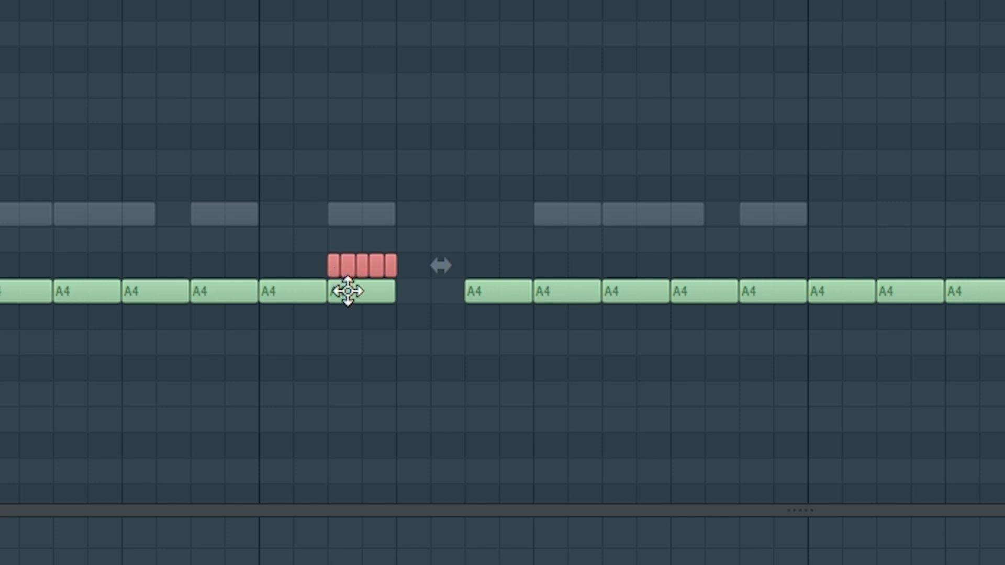
- Place the five-note hi-hat roll in the A4 gap on beat 2 of bar 2, copy it to beat 2 of bar 4, and play back
drag(428, 276, 426, 274)
drag(363, 274, 429, 309)
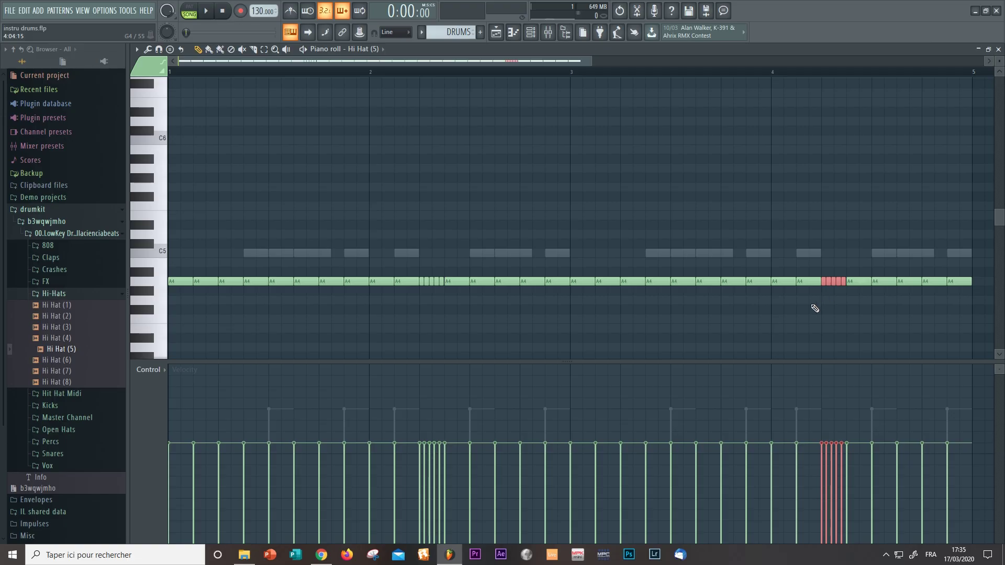
key(ctrl+d)
key(space)
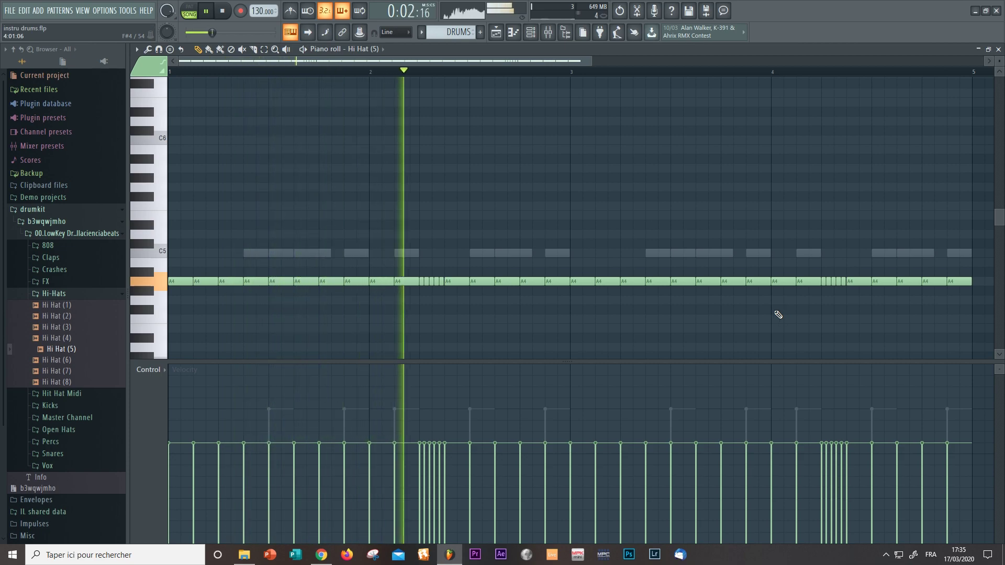
key(space)
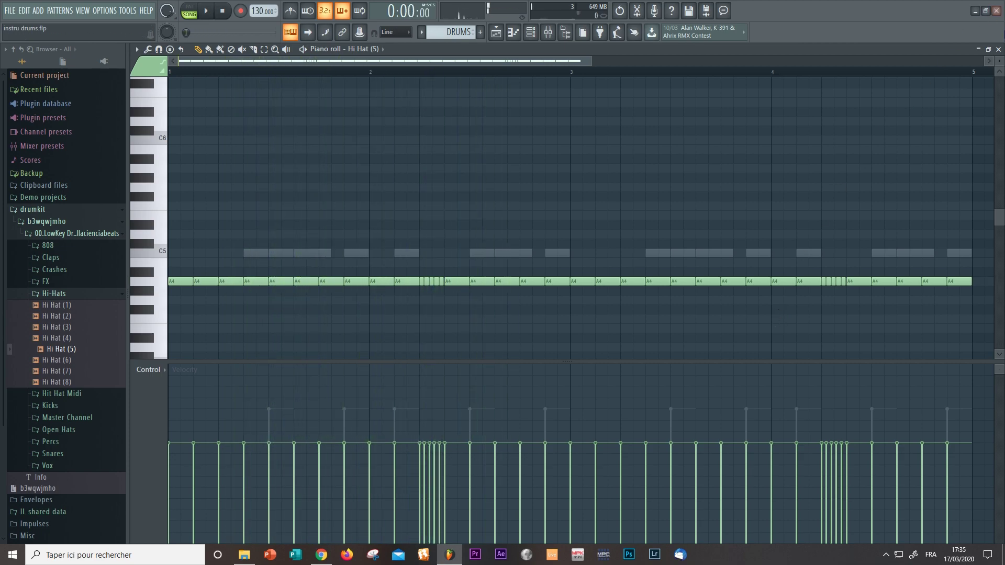
- Reopen the Hi Hat (5) notes from the channel rack, select all of them, and raise their velocity
click(998, 50)
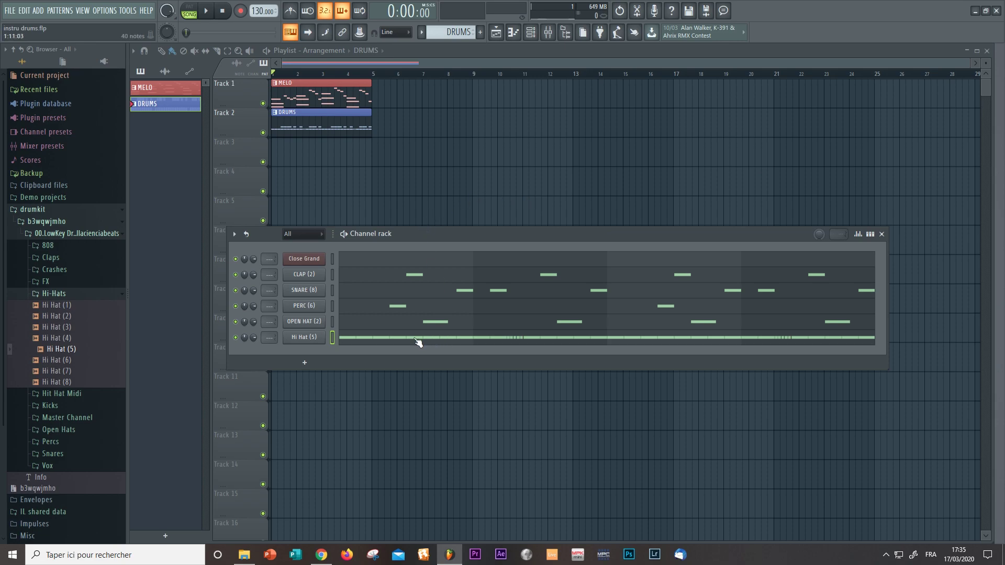
click(358, 337)
drag(982, 238, 172, 298)
alt+scroll(400, 325, up, 5)
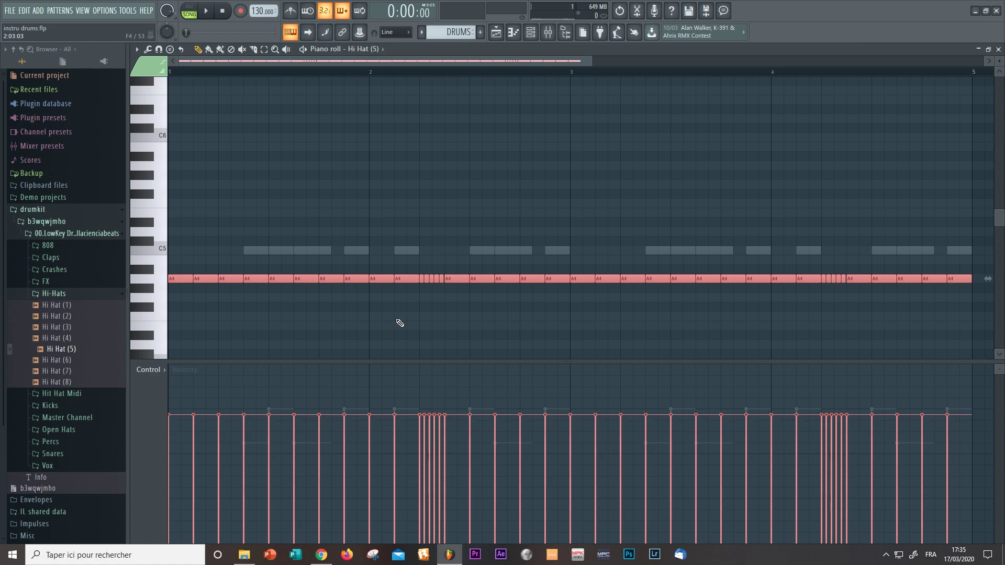
- Open the drumkit's 808 folder and add the 808 (1) sample as a new channel below Hi Hat (5)
key(F7)
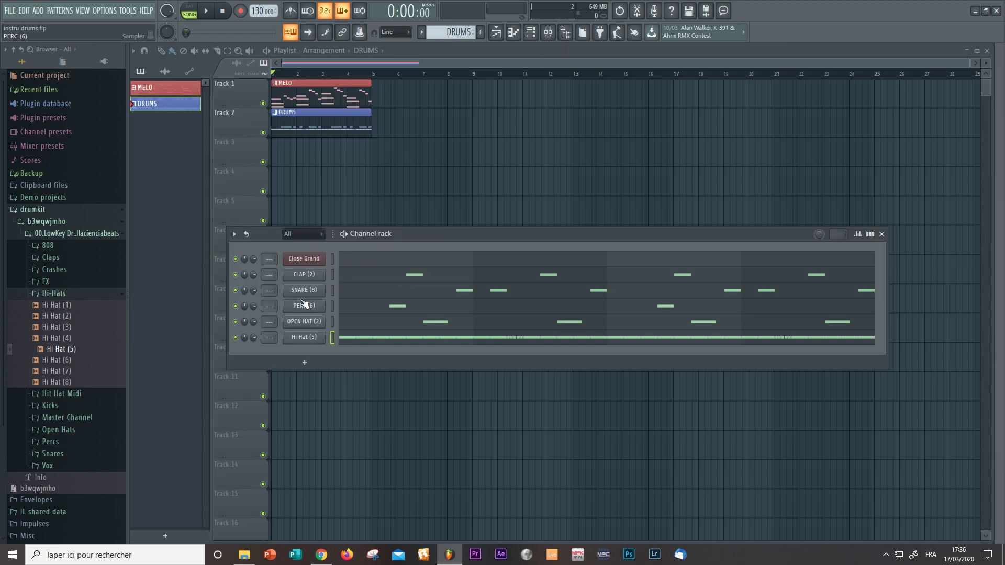
click(78, 295)
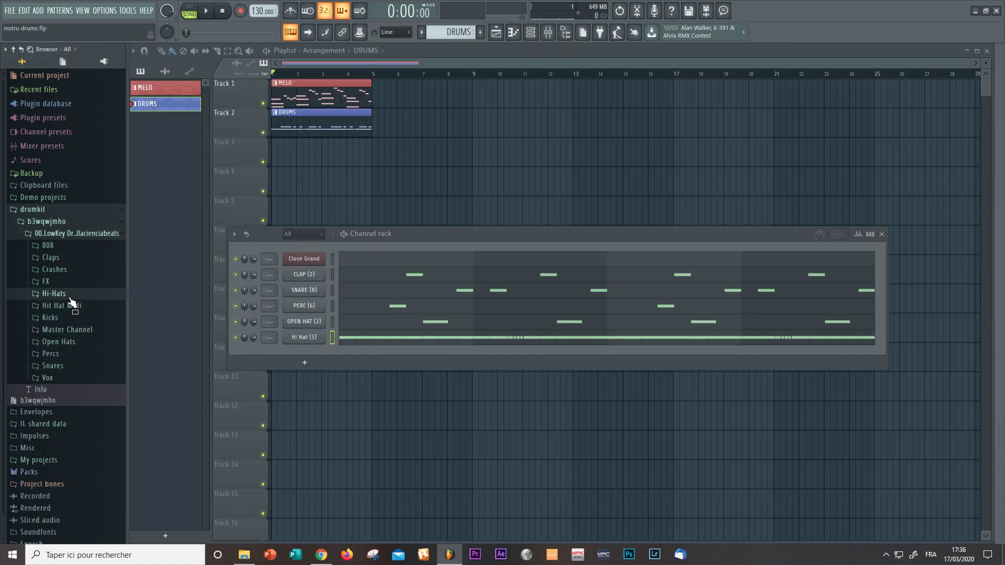
click(50, 246)
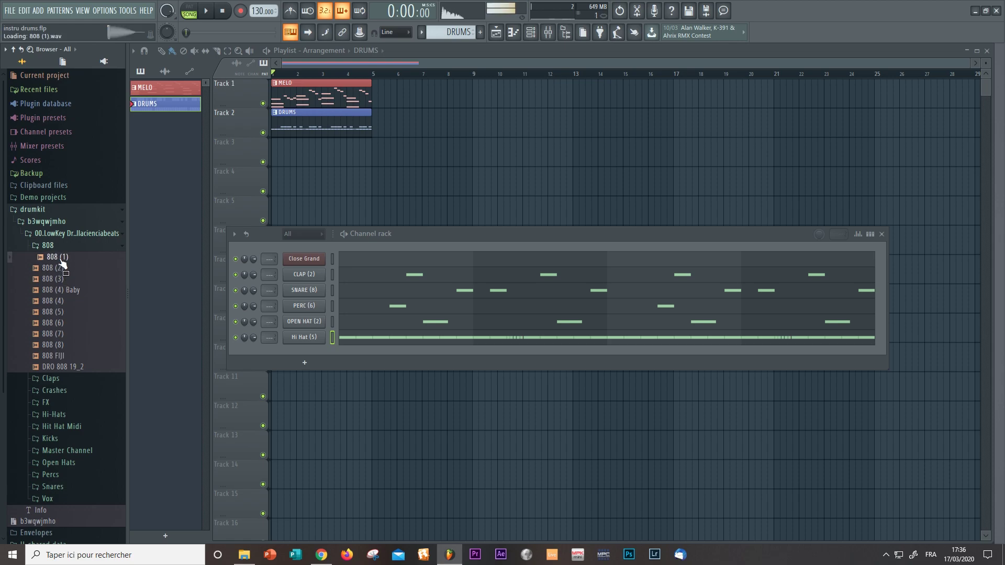
drag(63, 262, 309, 345)
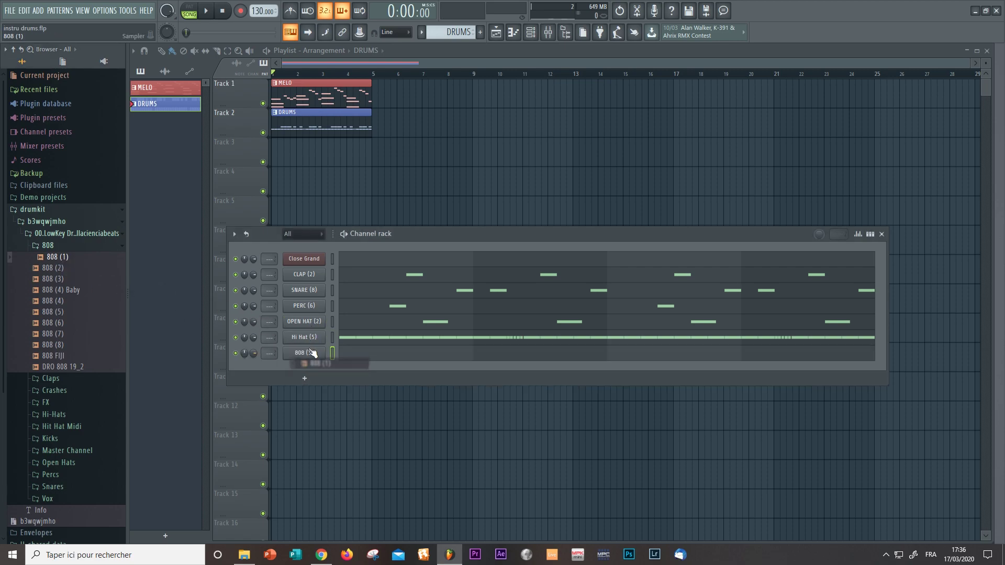
- Open the piano roll for 808 (1) and place the first bass note at the start of bar 1
right_click(323, 351)
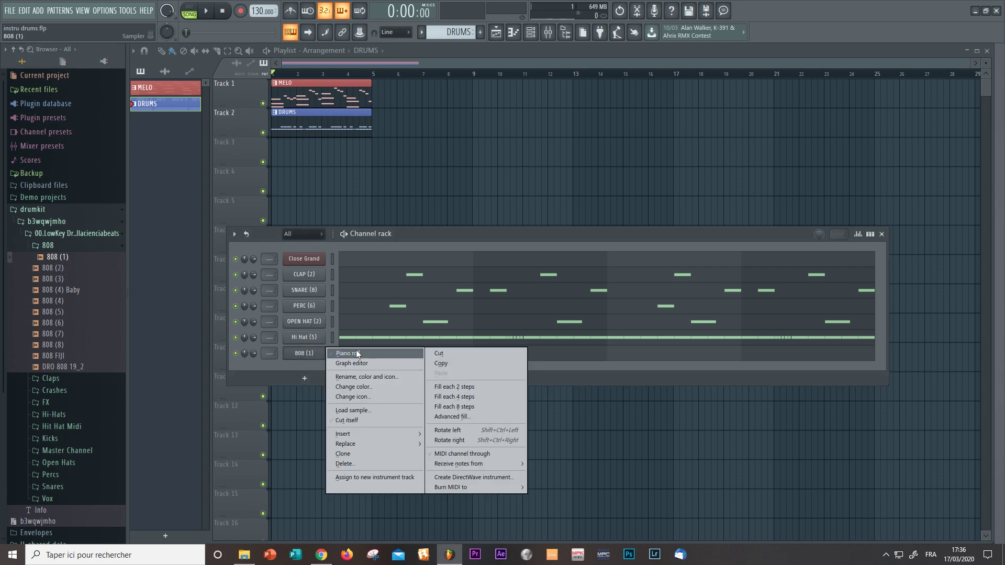
click(356, 352)
key(space)
key(space)
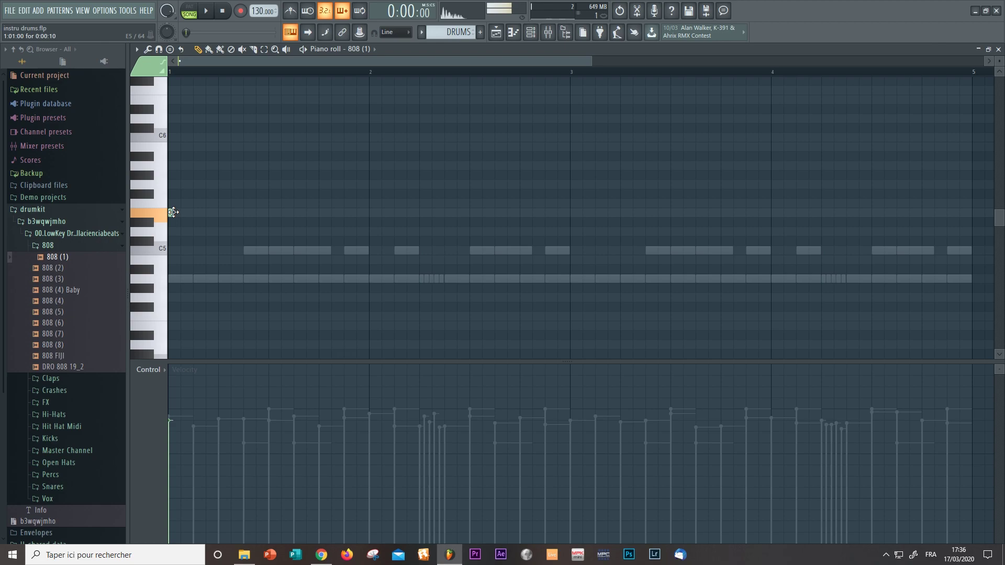
drag(172, 226, 173, 233)
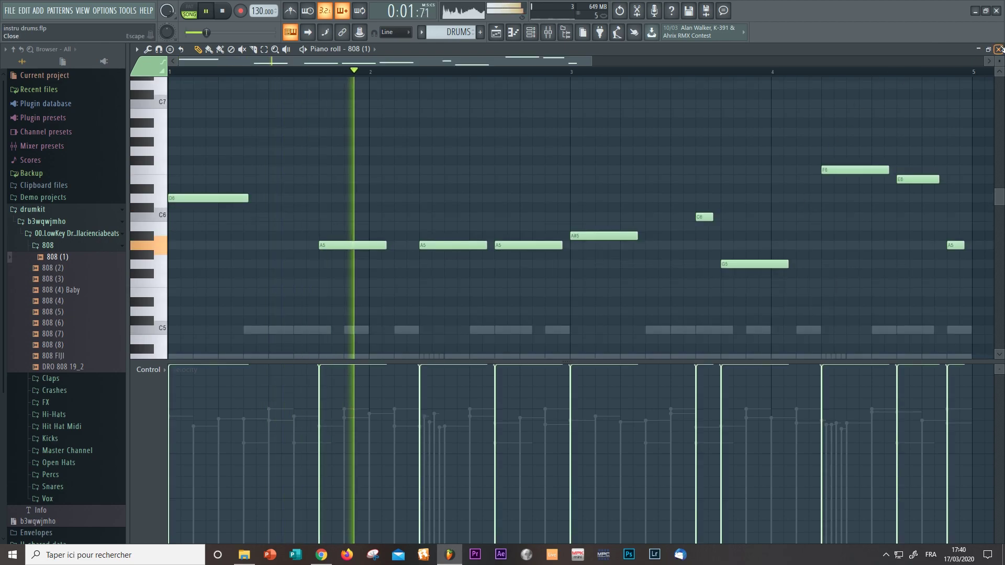
- Return to the playlist, collapse the 808 folder, and play back the MELO and DRUMS patterns together from the start
key(F5)
key(space)
click(49, 246)
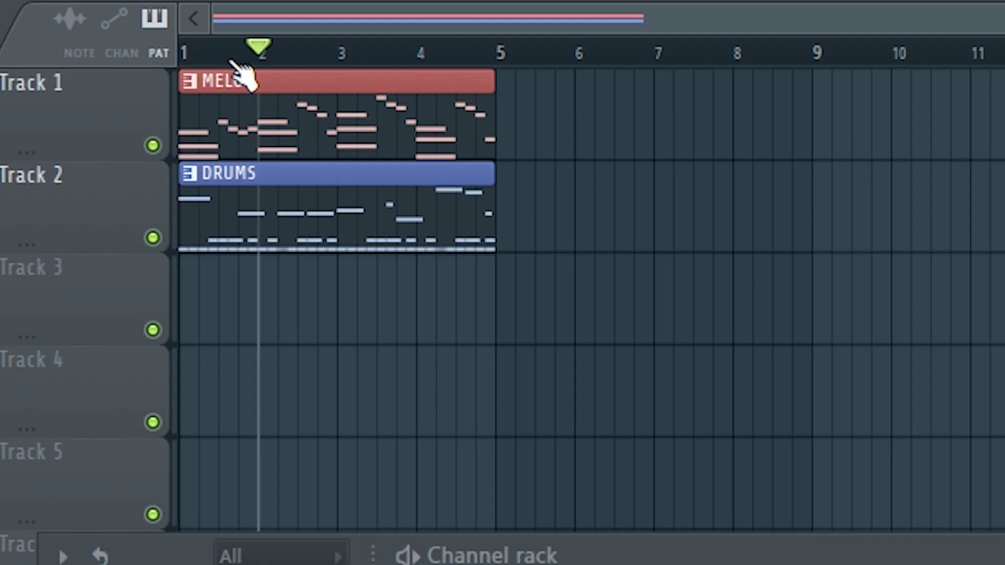
key(F6)
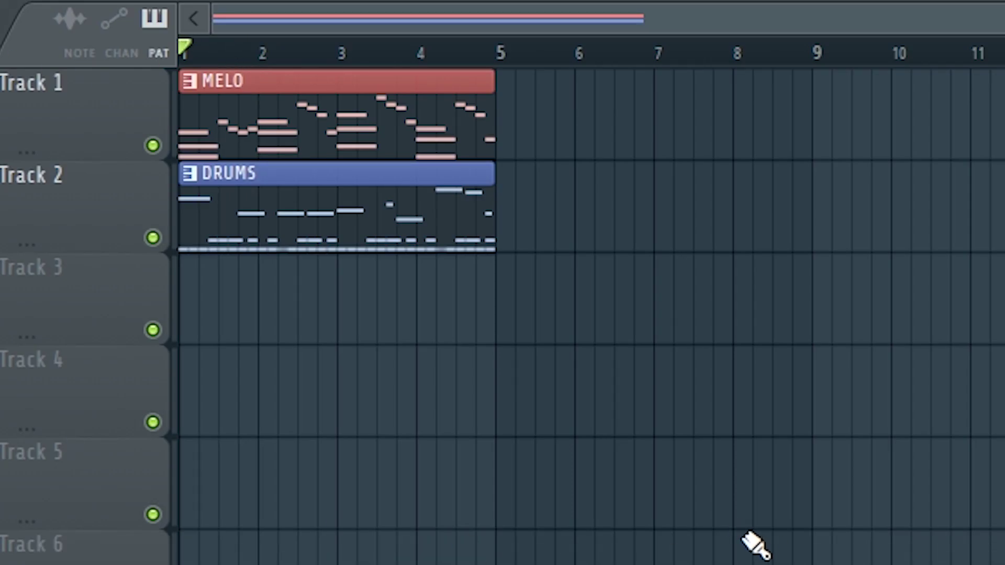
key(space)
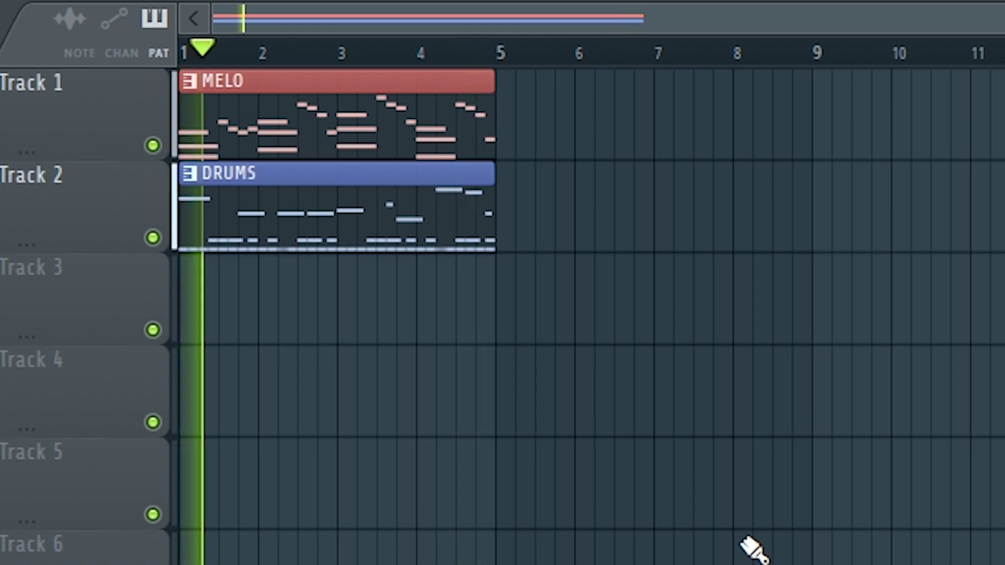
key(space)
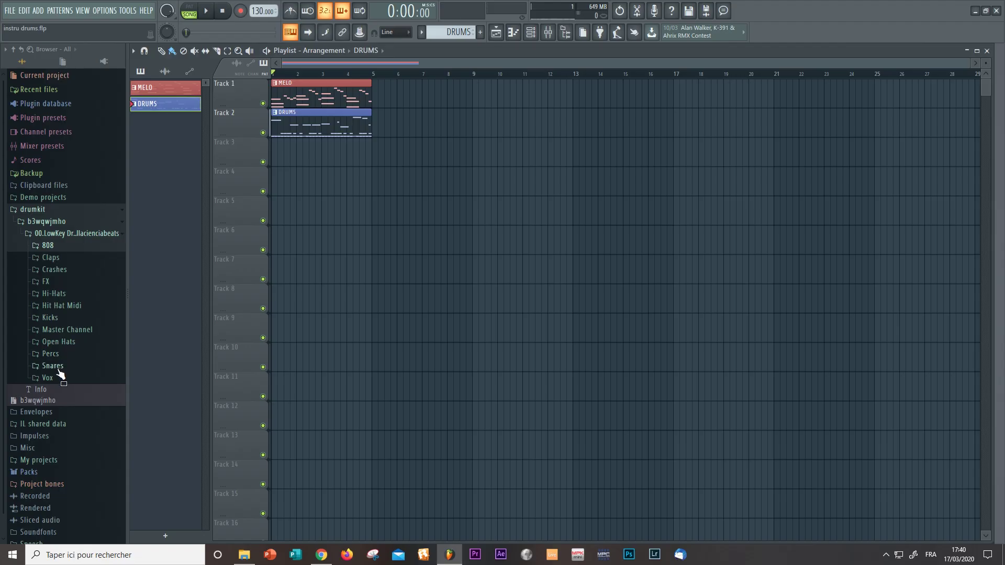
- Audition samples in the Kicks folder and add KICK (5) as a new channel below 808 (1)
click(48, 317)
click(57, 339)
click(63, 373)
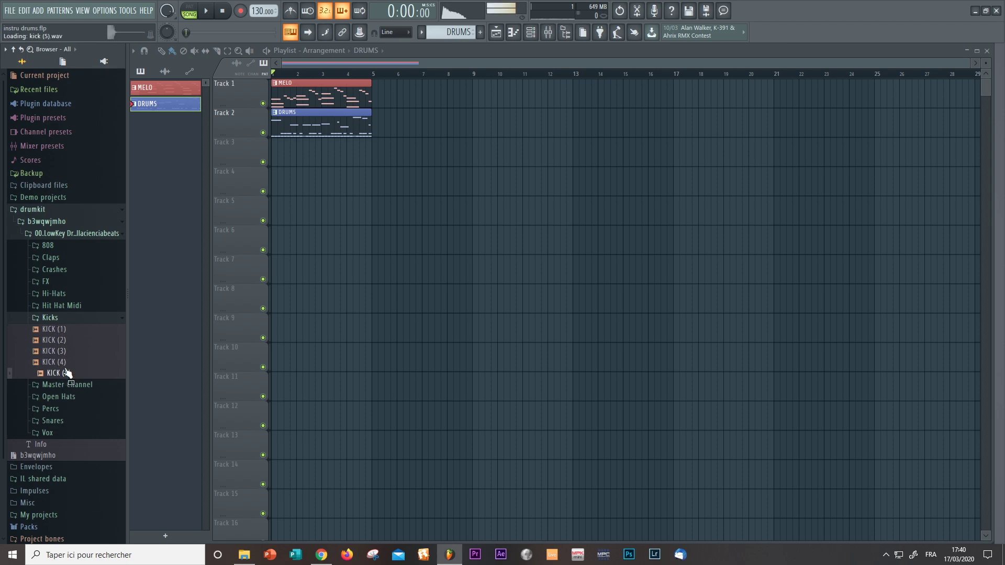
click(531, 32)
drag(59, 374, 304, 369)
- Open the piano roll for KICK (5) and place a short D5 kick note at the start of bar 1
right_click(329, 369)
click(331, 369)
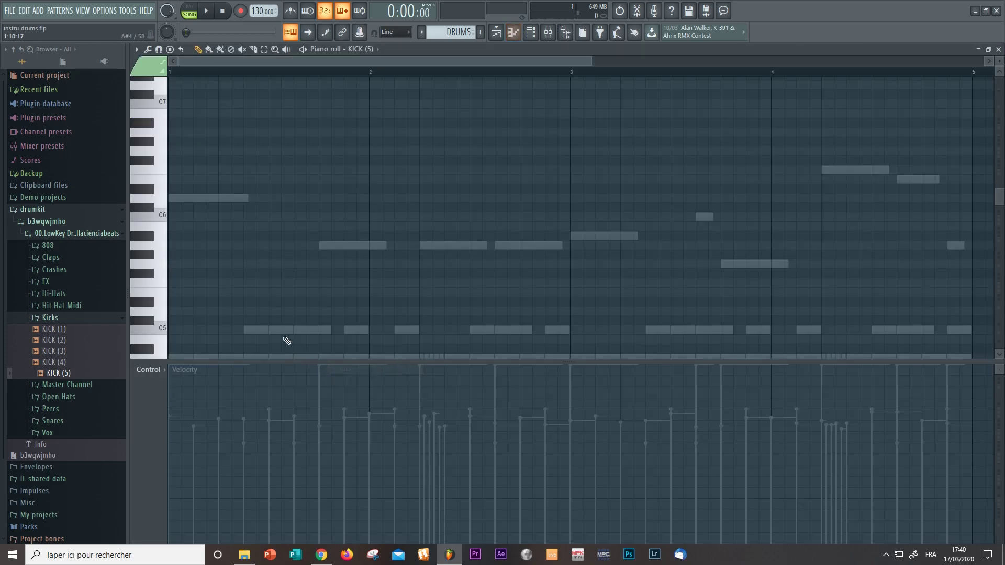
scroll(203, 275, up, 2)
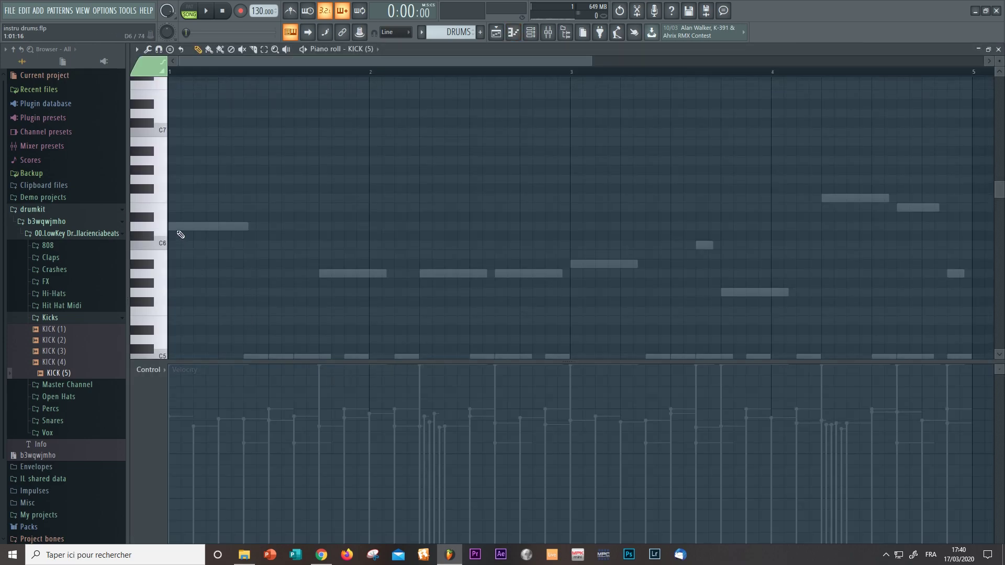
click(135, 227)
drag(156, 226, 157, 343)
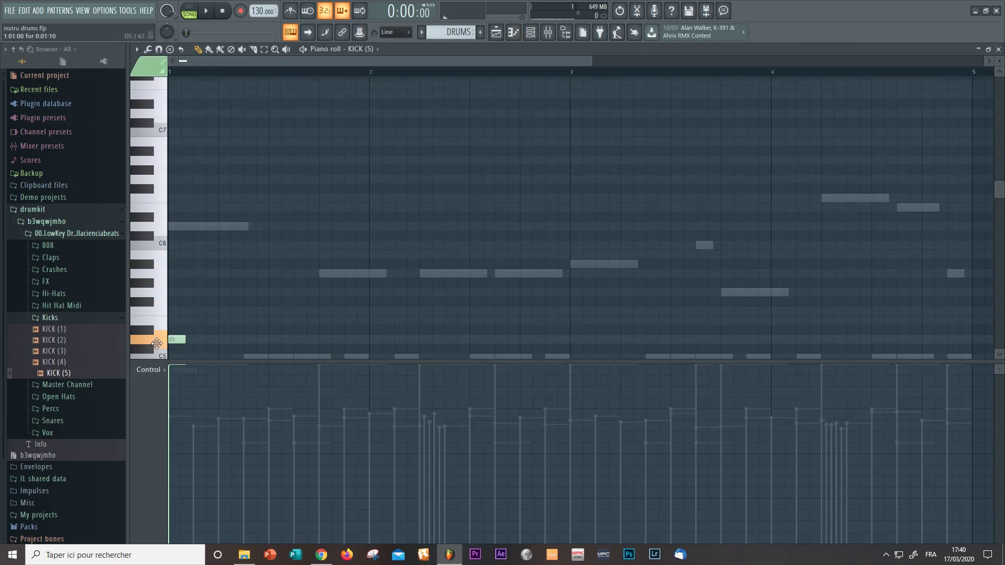
scroll(209, 293, down, 3)
double_click(179, 255)
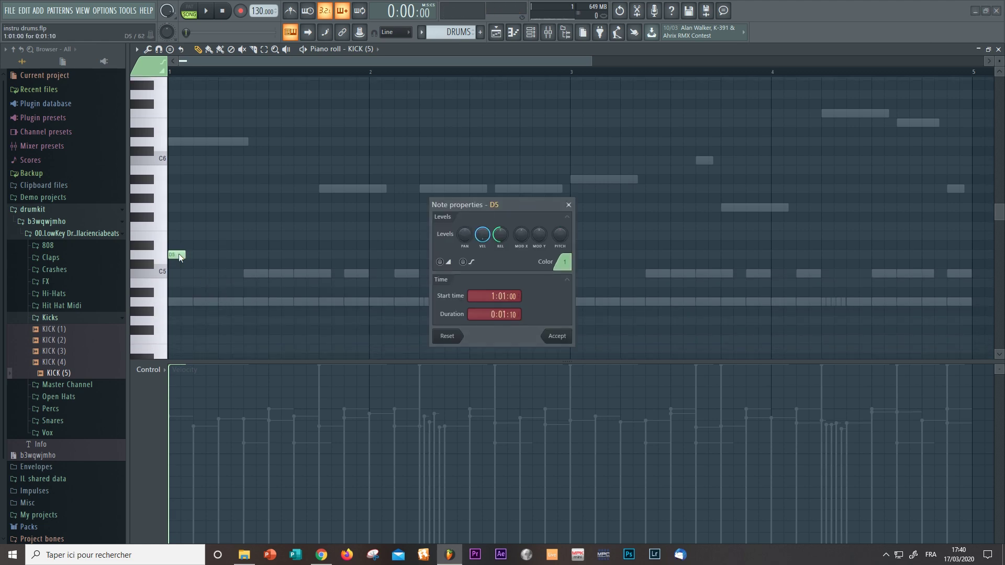
click(569, 206)
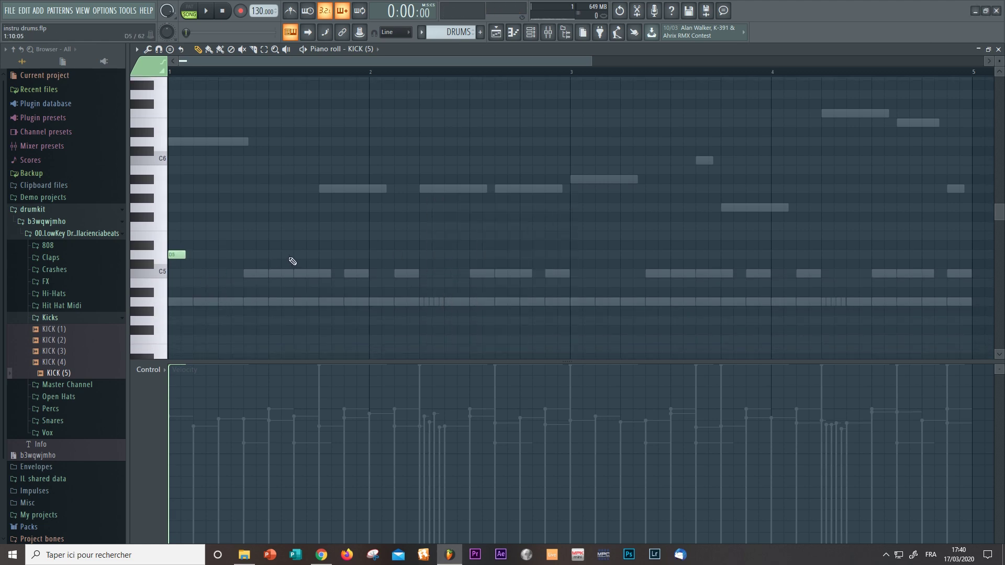
- Add matching D5 kick notes at the start of each remaining 808 note through bar 4
click(327, 255)
click(427, 255)
click(503, 255)
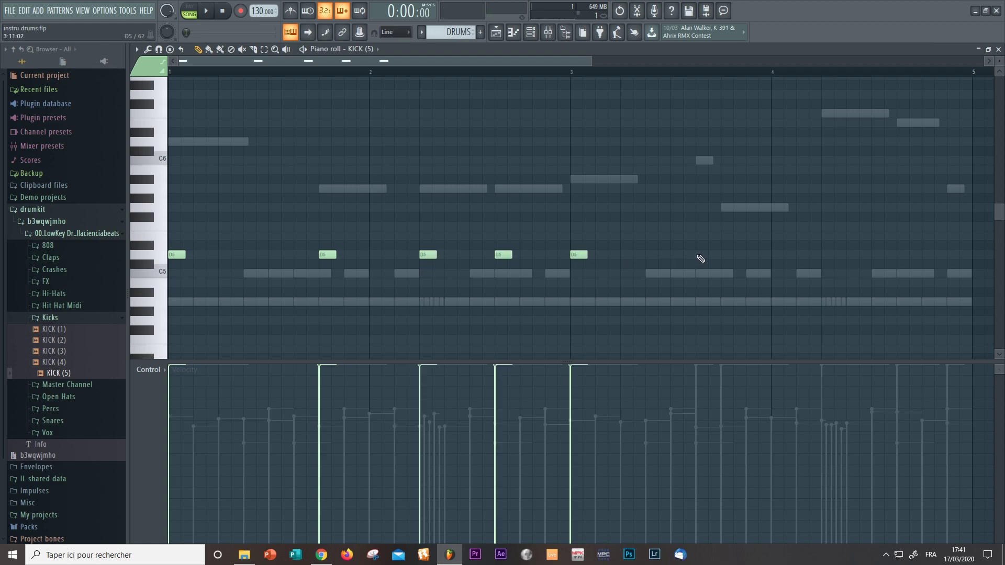
click(728, 255)
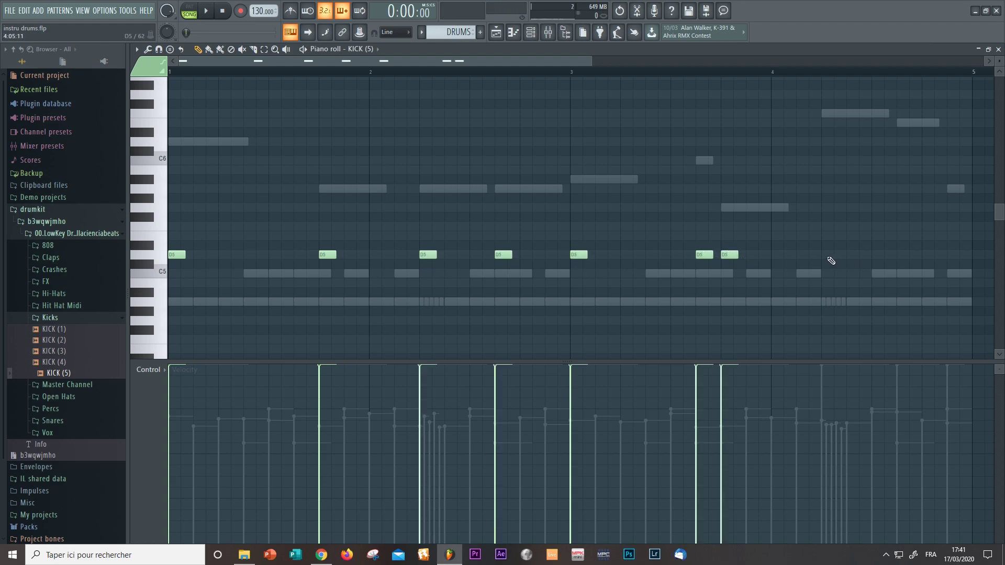
click(953, 255)
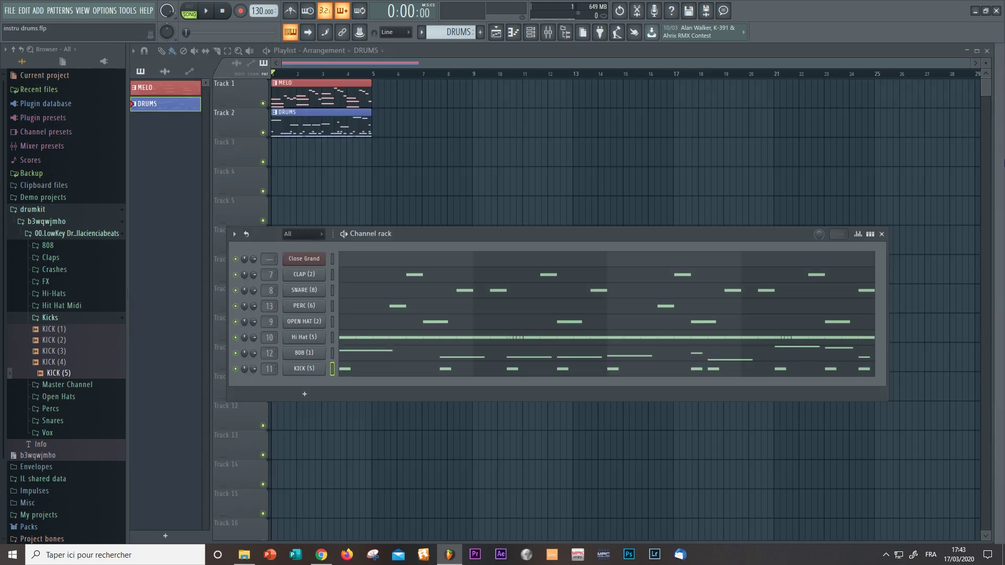
- Open the Hi Hat (5) piano roll, play back the beat, and remove the A4 notes on beat 2 of bars 1 and 3
click(419, 339)
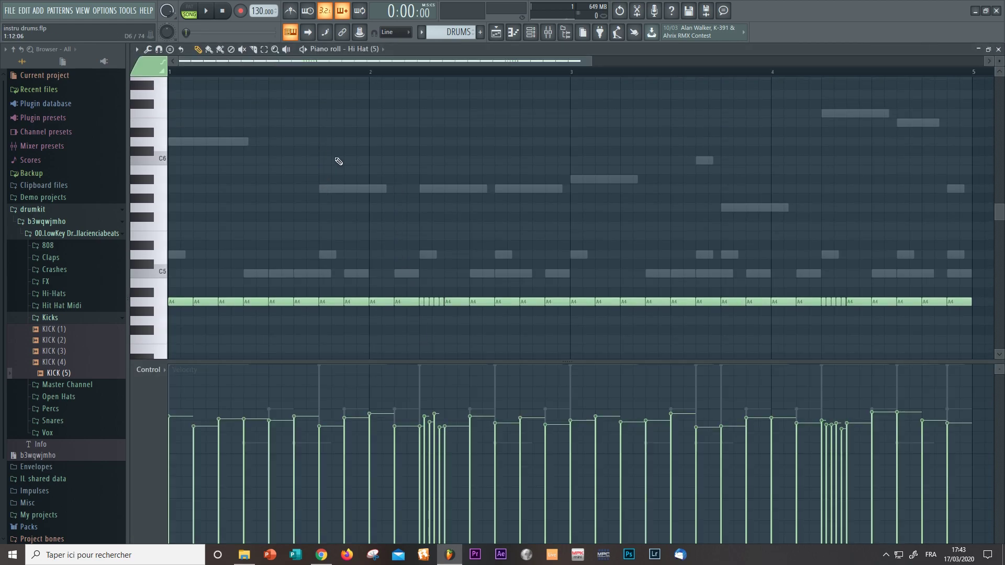
key(space)
key(space)
key(space)
key(space)
right_click(231, 302)
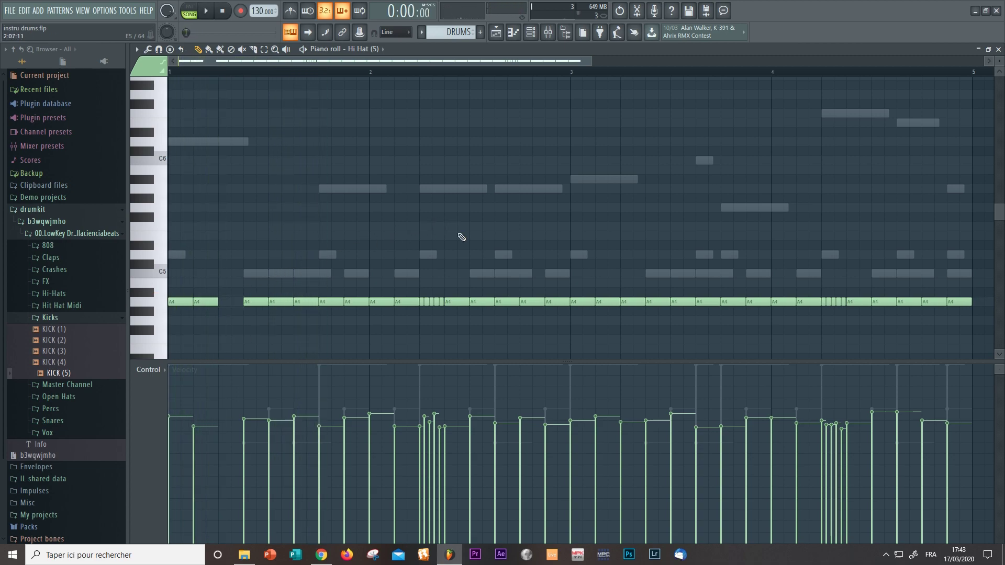
key(space)
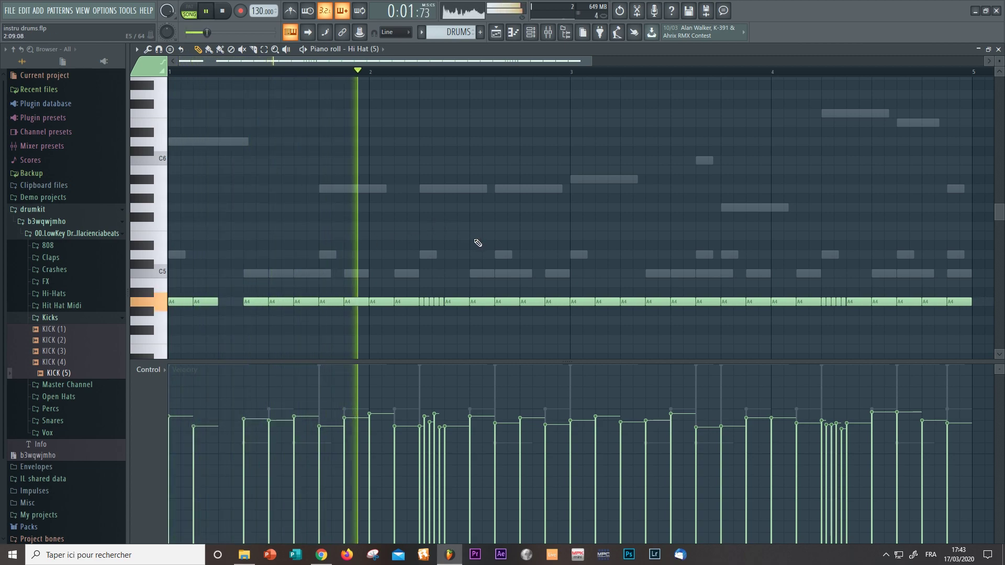
key(space)
key(space)
right_click(633, 302)
key(space)
- Copy the five-note hi-hat roll from beat 2 of bar 2 to beat 2 of bar 1 and play it back
click(222, 262)
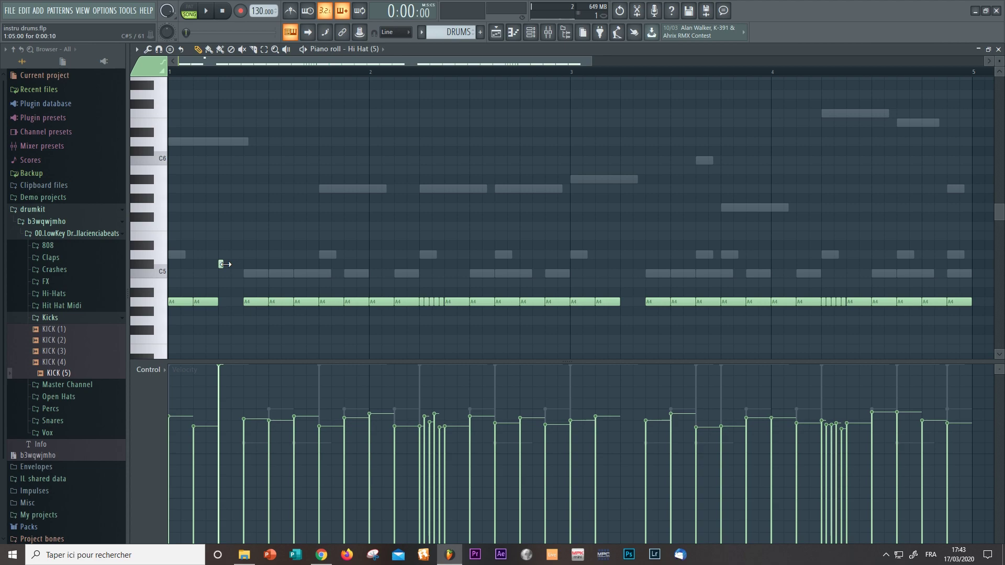
right_click(222, 265)
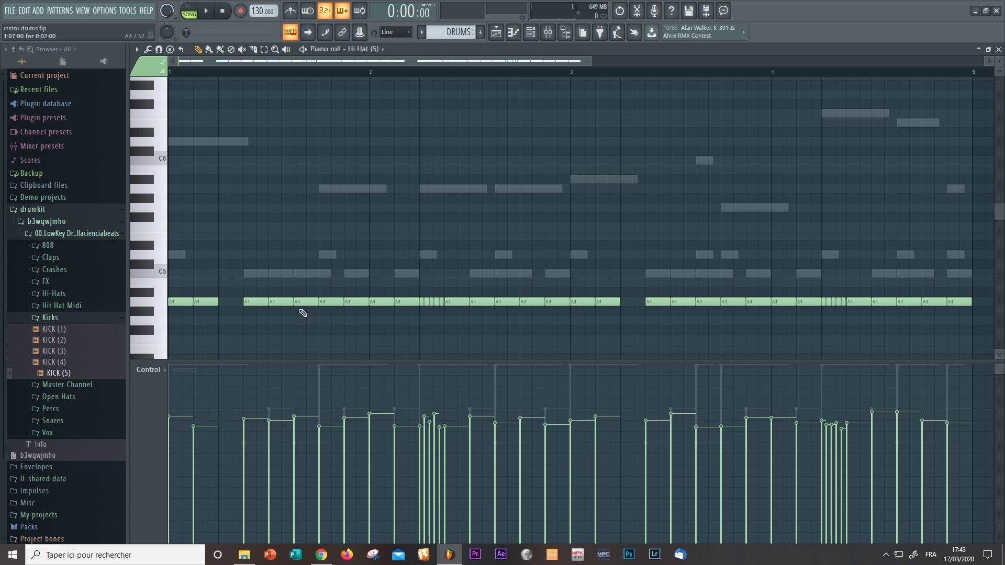
drag(422, 289, 224, 303)
click(263, 262)
key(space)
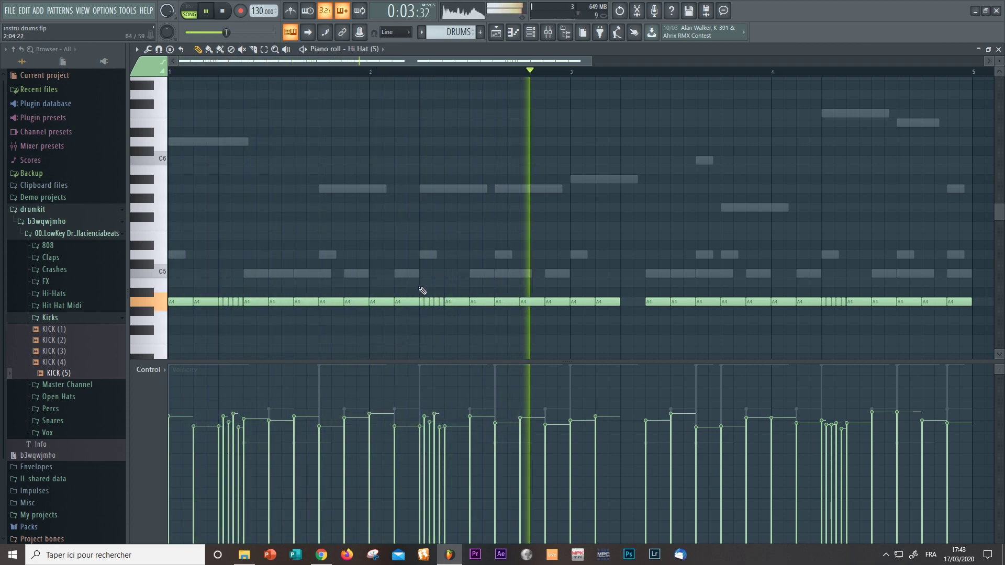
- Copy the five-note hi-hat roll from bar 2 into the gap on beat 2 of bar 3 and play back the pattern
drag(424, 292, 624, 302)
click(583, 269)
key(space)
key(space)
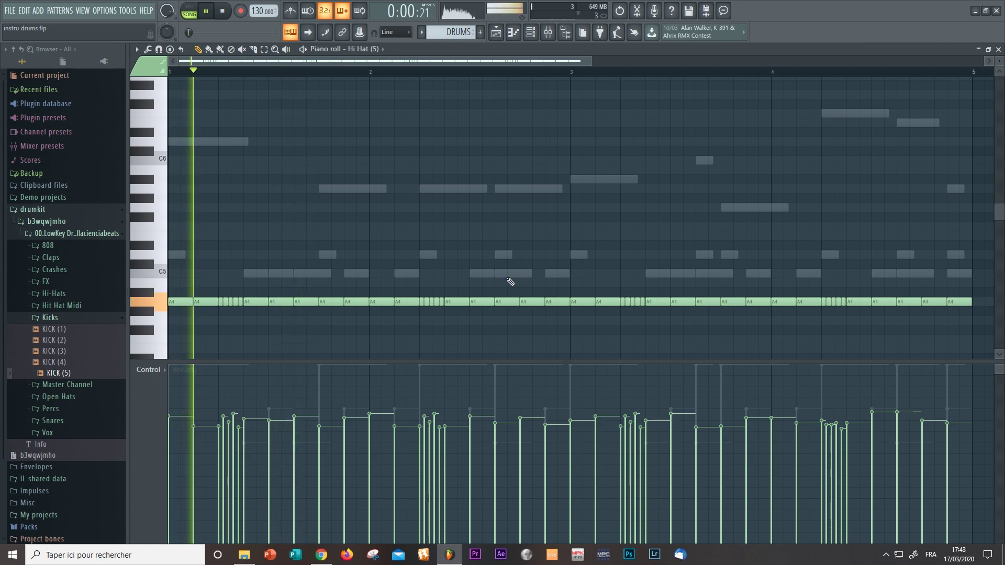
key(space)
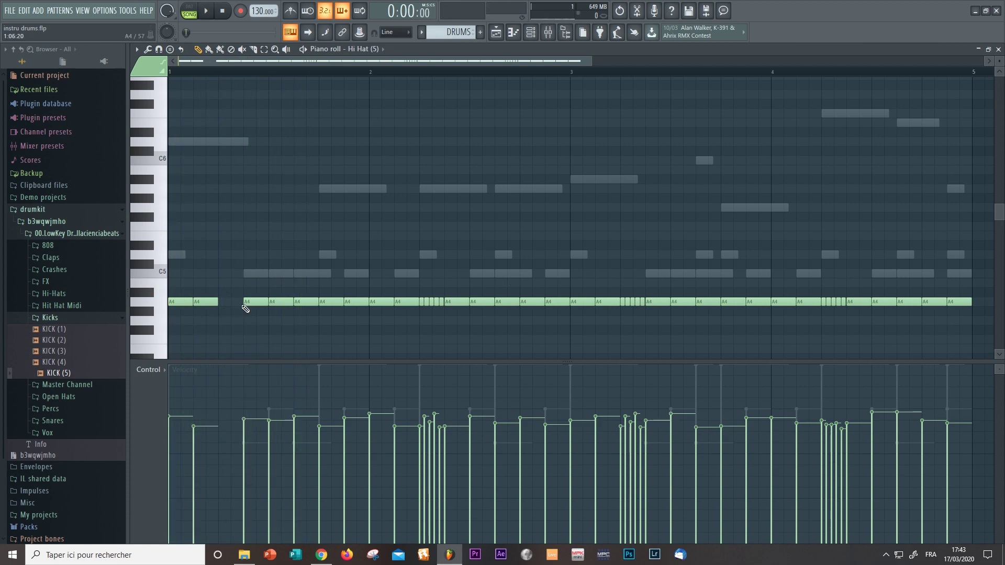
- Fill beat 2 of bar 1 with a three-note A4 hi-hat roll made from one half-beat note, and play it back
click(232, 265)
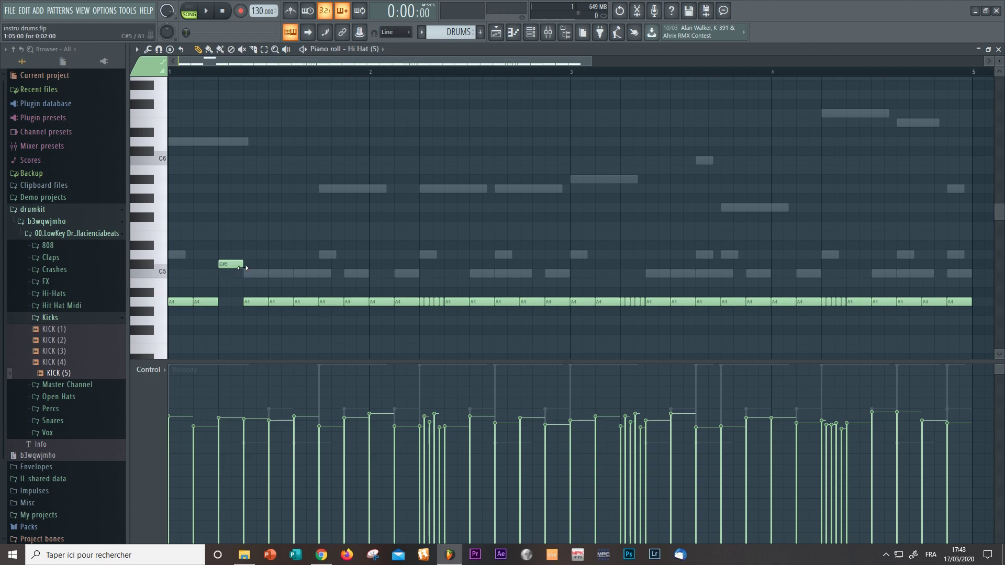
drag(267, 260, 254, 305)
key(space)
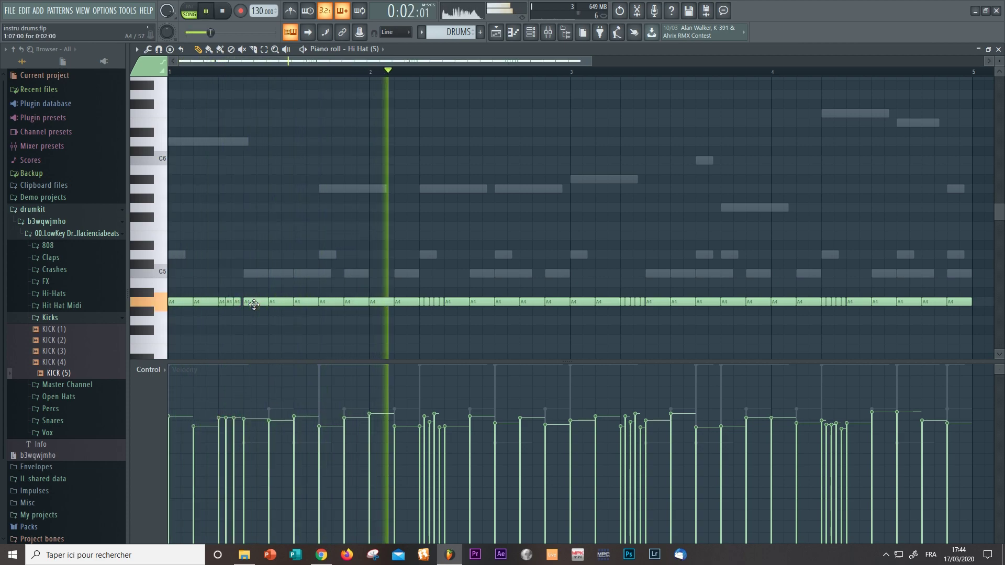
- Replace the five-note hi-hat roll on beat 2 of bar 3 with a copy of bar 1's three-note roll and play it back
click(260, 282)
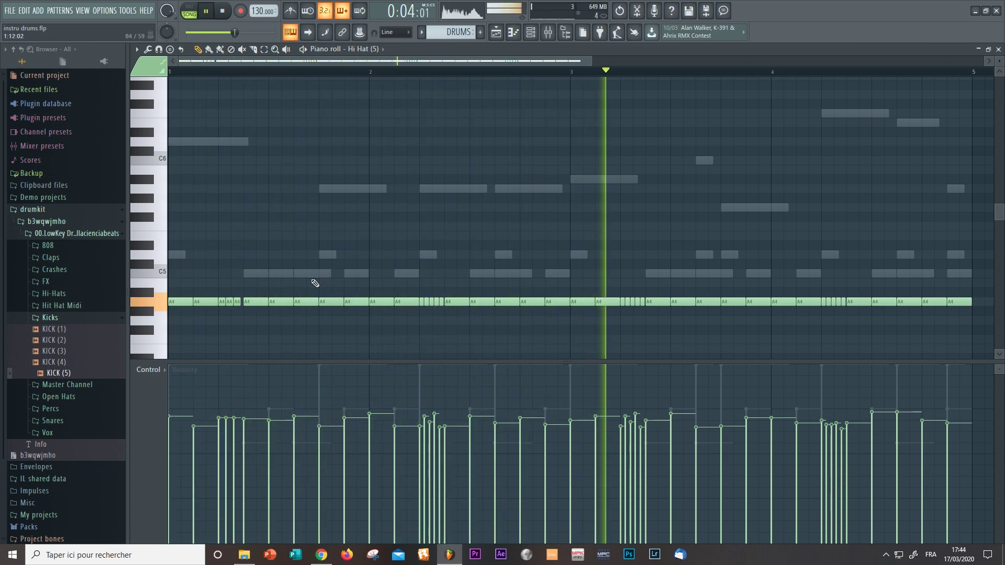
key(space)
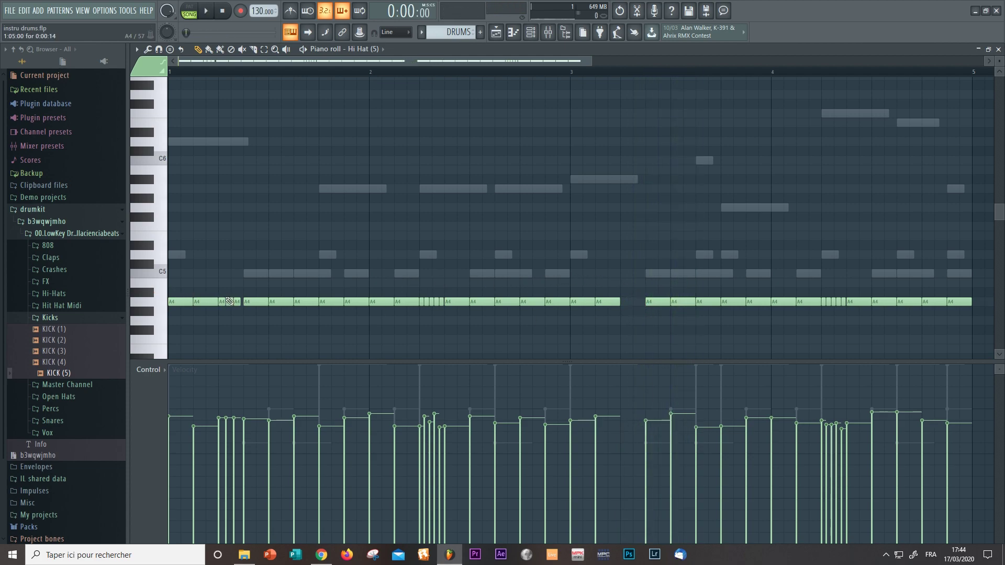
drag(221, 288, 637, 303)
key(space)
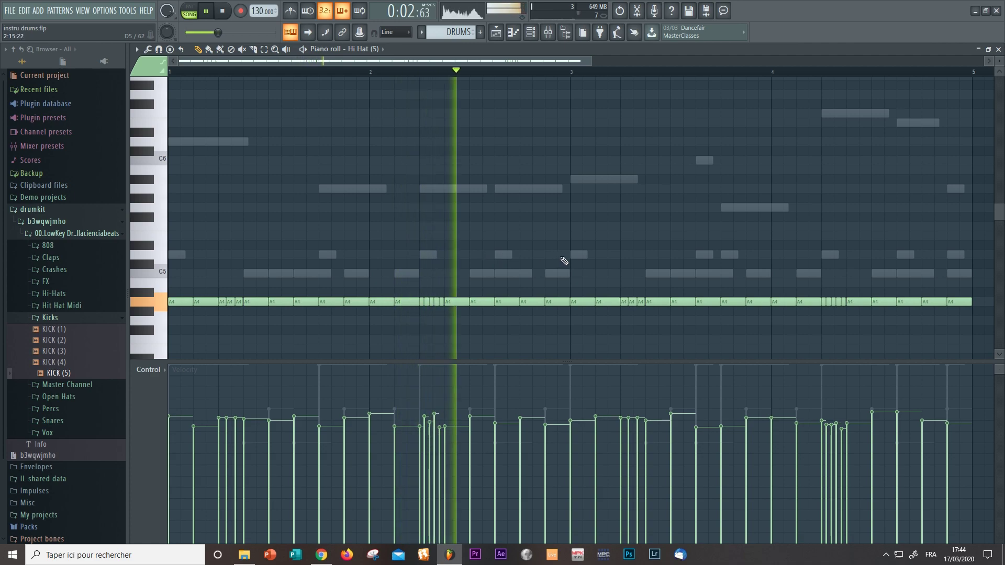
key(space)
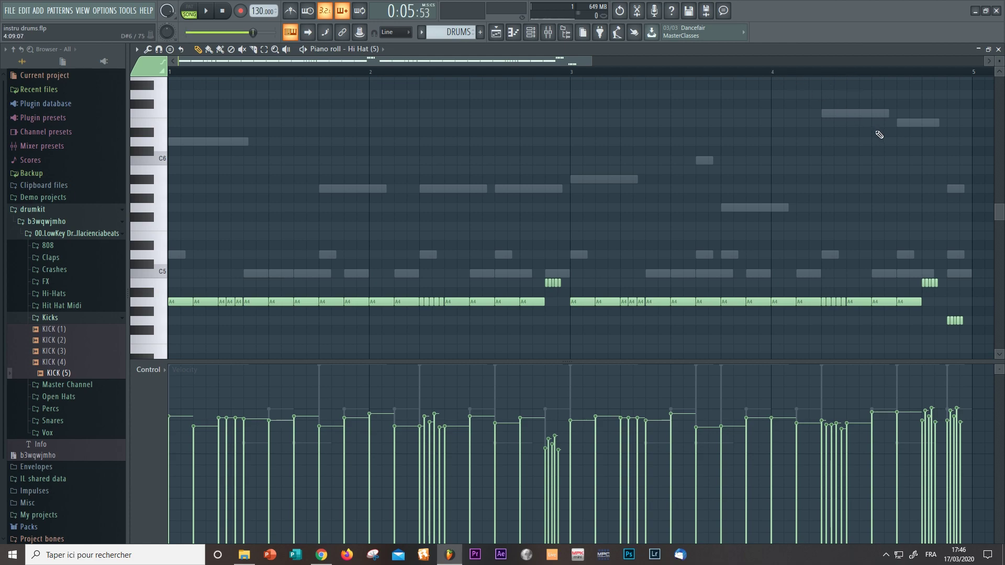
- Play back the hi-hat pattern with the pitched rolls in bars 2 and 4, and close the Hi Hat (5) piano roll
key(space)
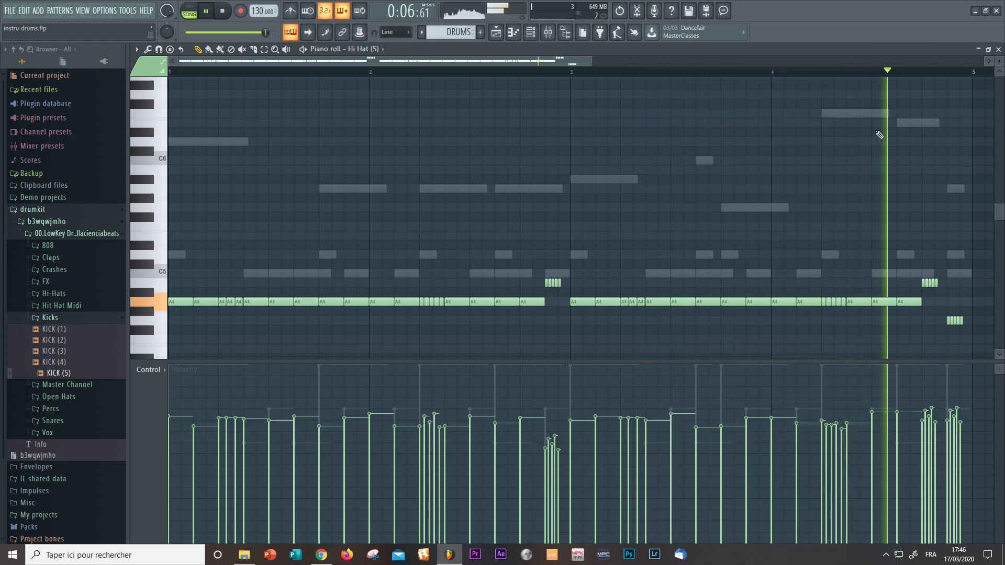
key(space)
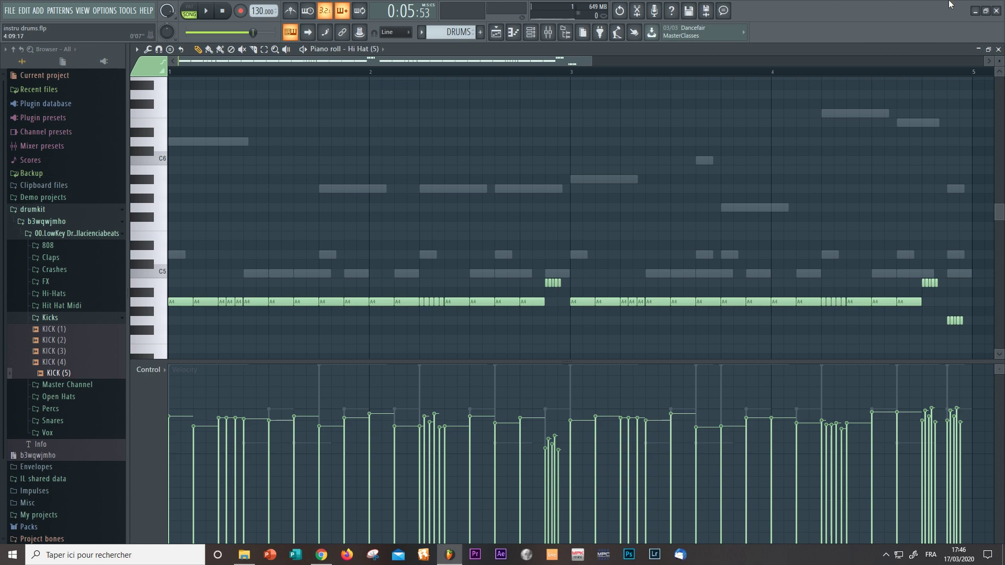
click(997, 49)
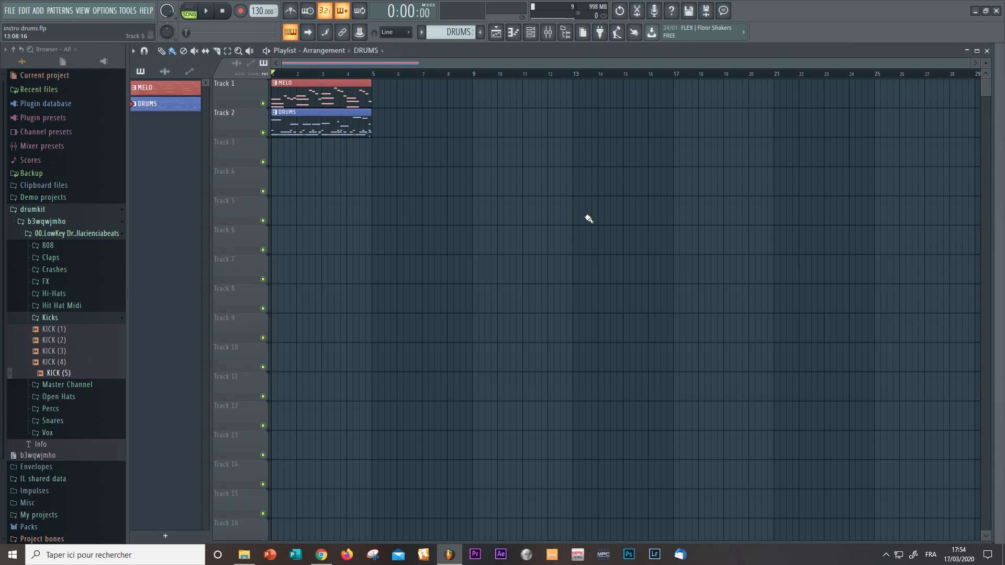
- Play back the MELO and DRUMS patterns together in the playlist, and collapse the Kicks sample folder
key(space)
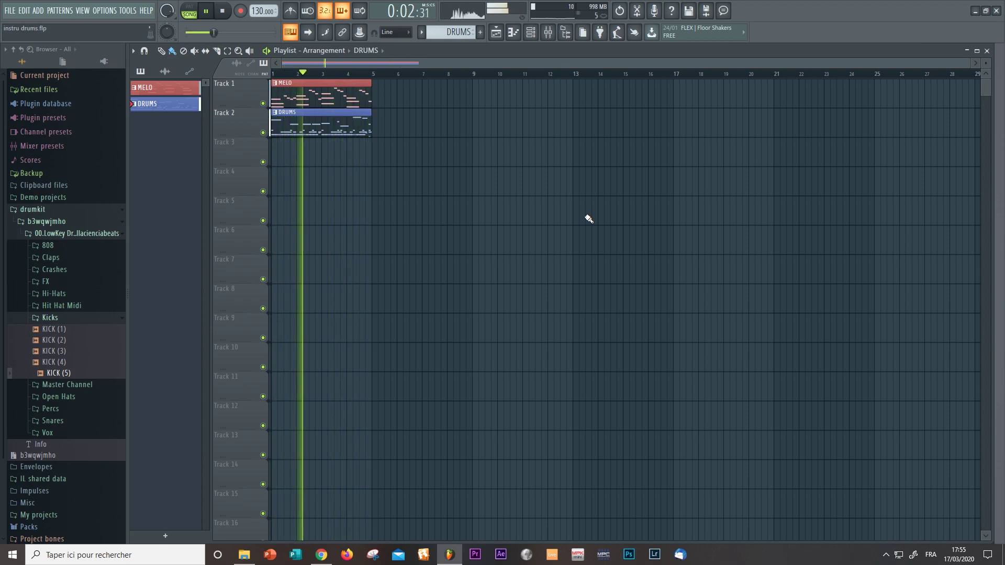
key(space)
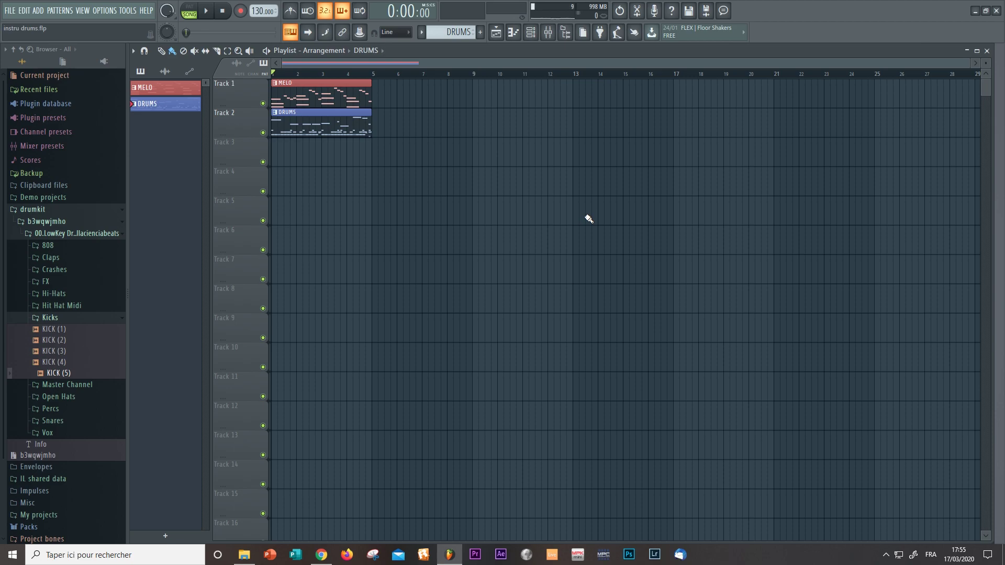
click(114, 318)
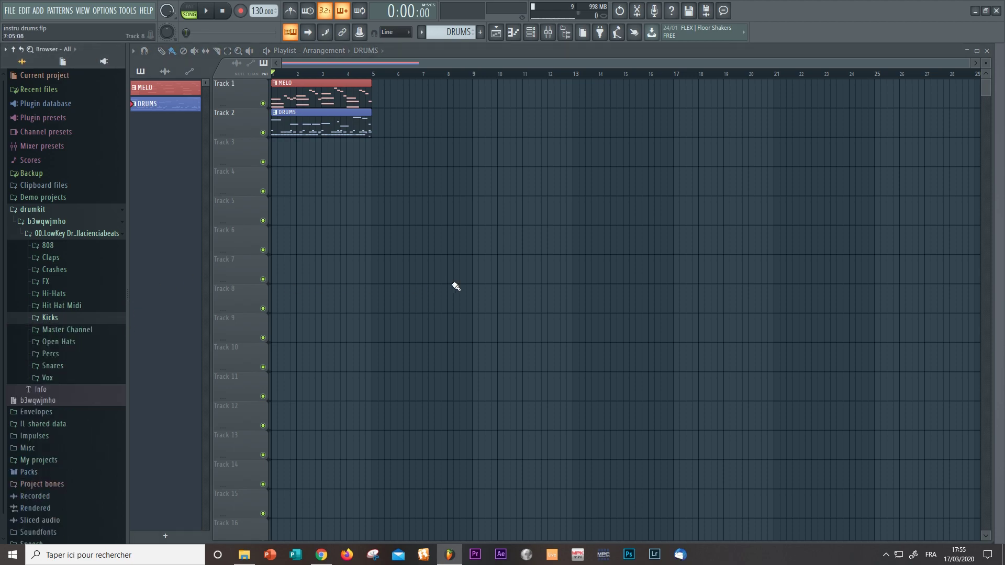